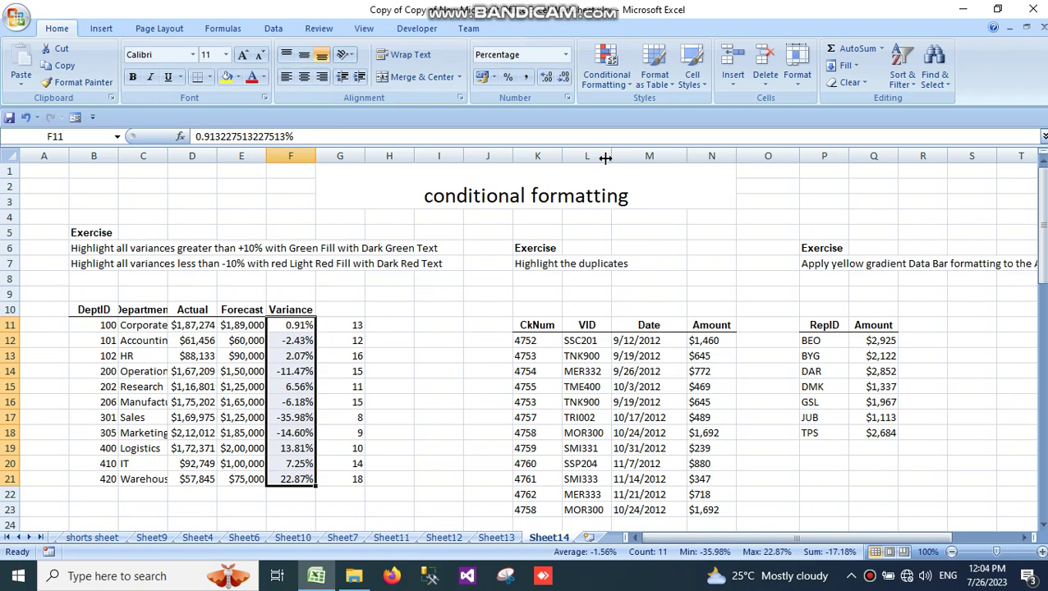
- Look over the exercise tables on the conditional formatting sheet, including the check Amount and RepID Amount columns
{"action": "left_click_drag", "start_coordinate": [695, 343], "coordinate": [700, 511]}
{"action": "left_click", "coordinate": [711, 340]}
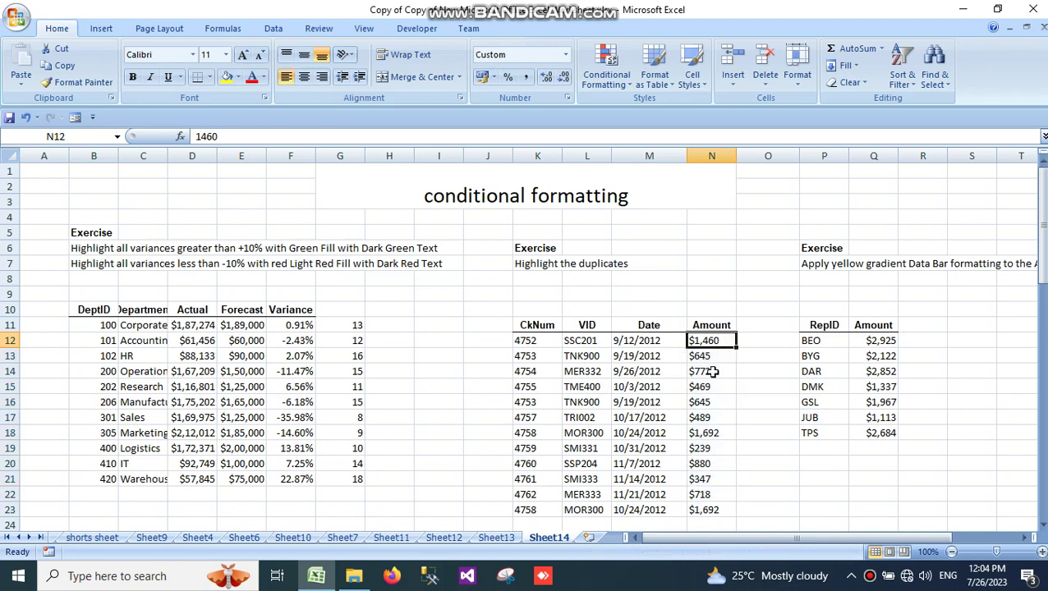
{"action": "left_click", "coordinate": [709, 358]}
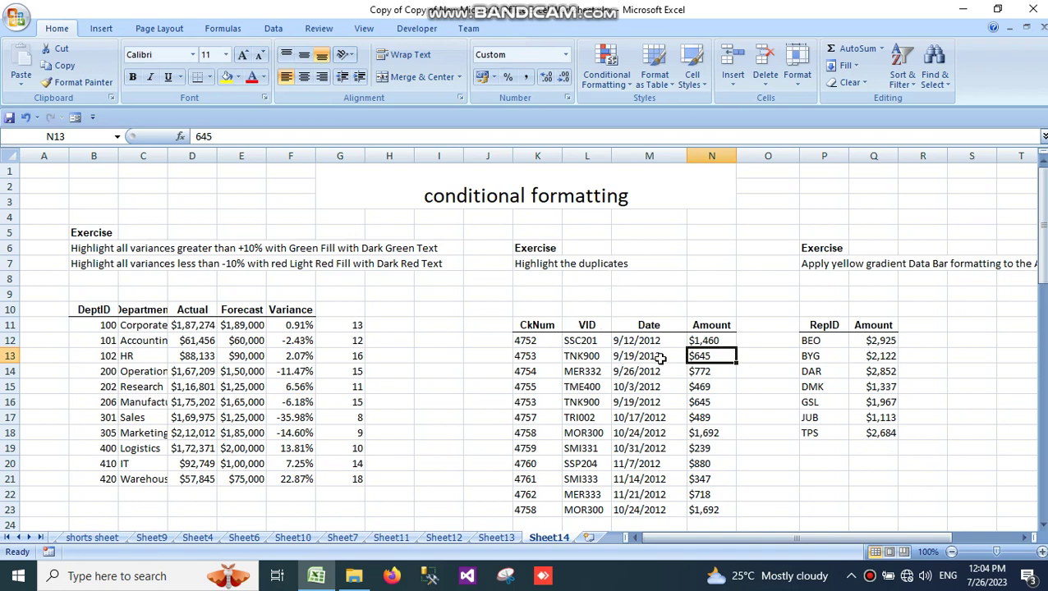
{"action": "left_click", "coordinate": [883, 340]}
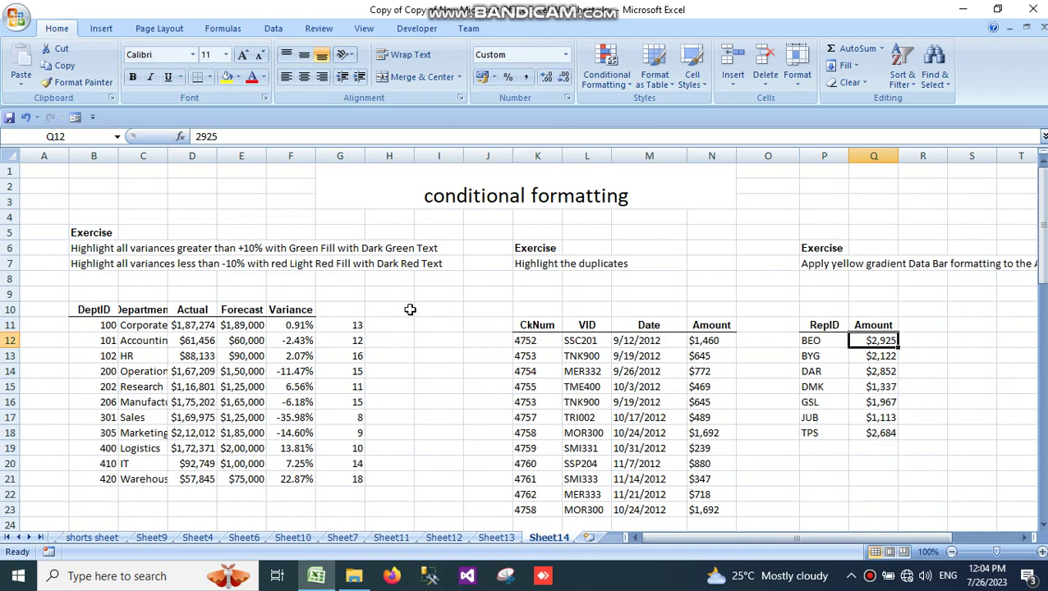
{"action": "scroll", "coordinate": [873, 369], "scroll_direction": "down", "scroll_amount": 4}
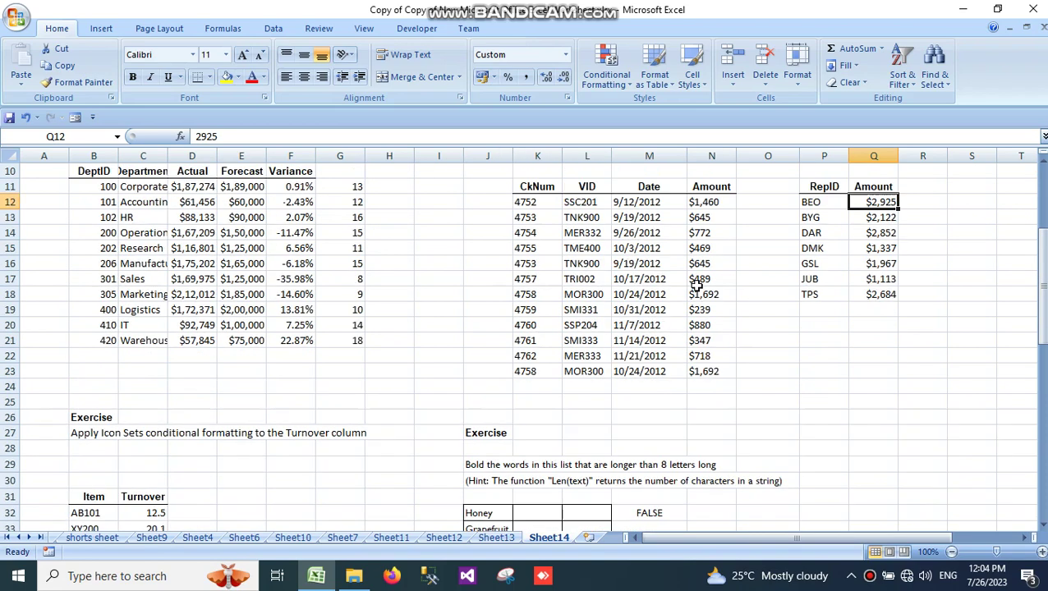
{"action": "scroll", "coordinate": [694, 283], "scroll_direction": "up", "scroll_amount": 2}
{"action": "scroll", "coordinate": [694, 283], "scroll_direction": "up", "scroll_amount": 2}
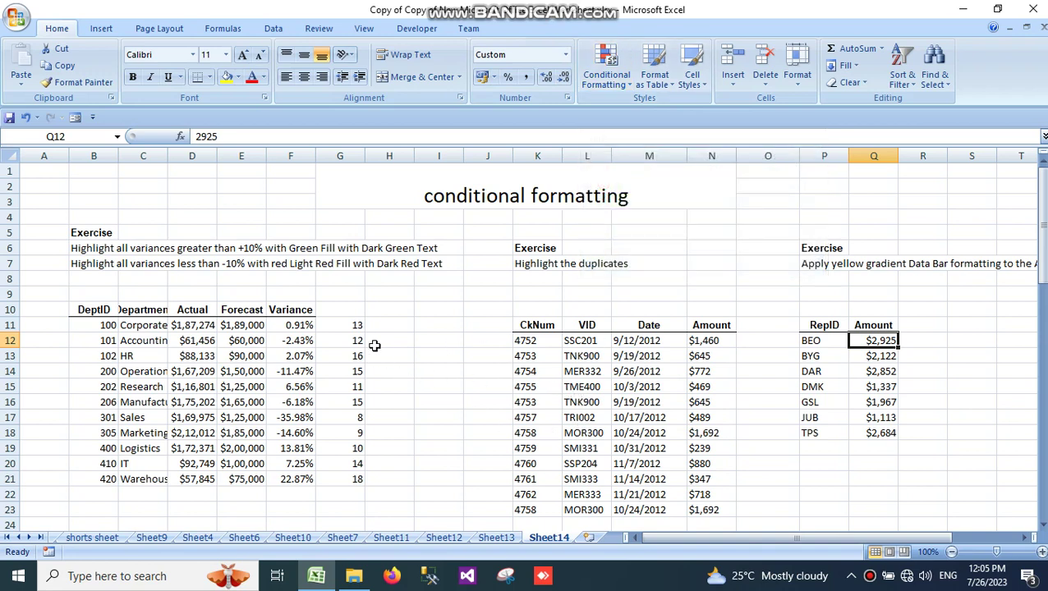
{"action": "key", "text": "F11"}
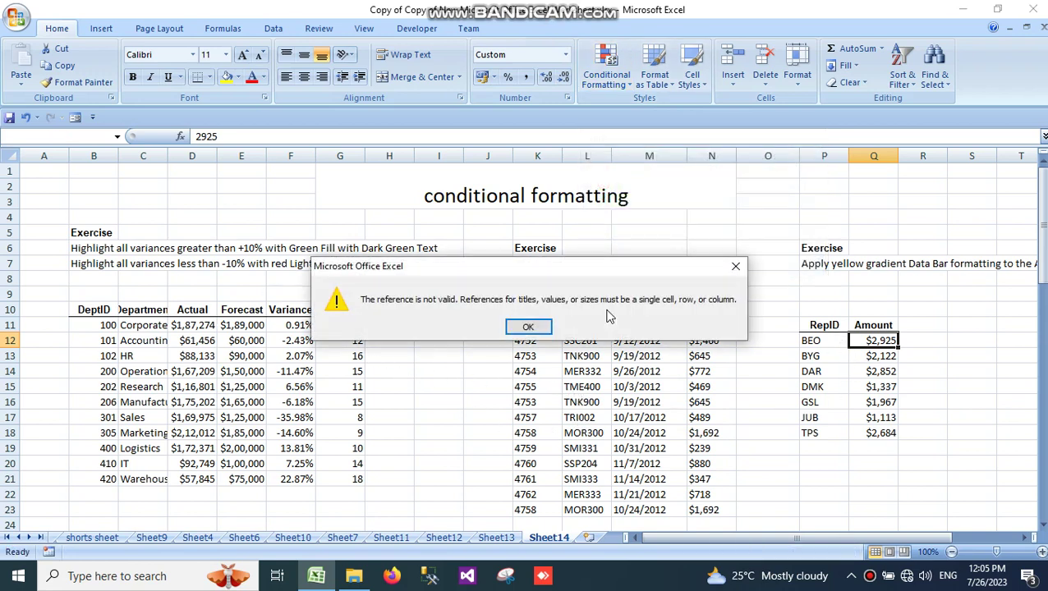
{"action": "left_click", "coordinate": [525, 330]}
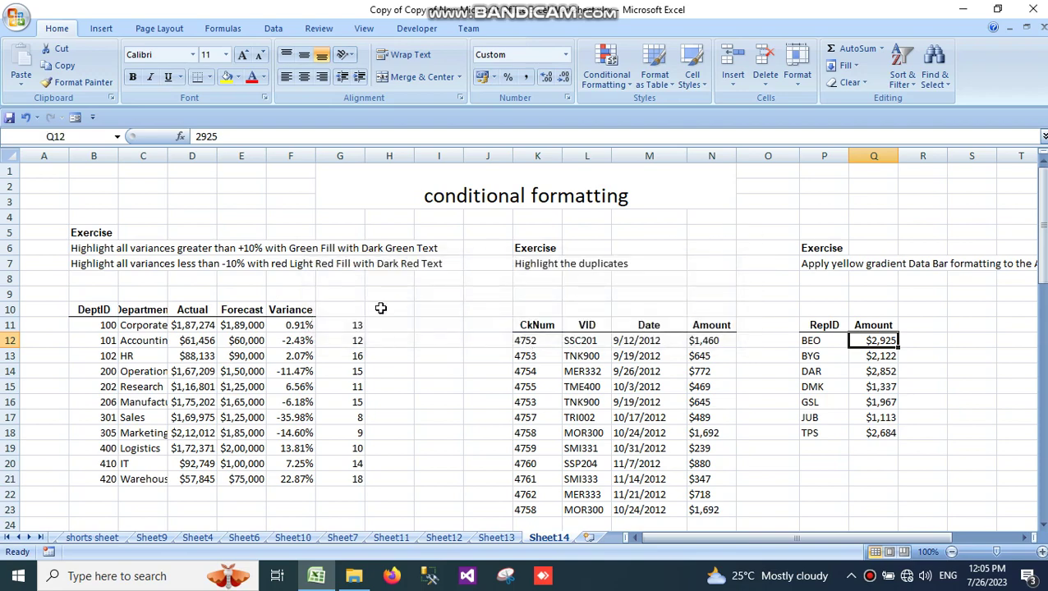
{"action": "scroll", "coordinate": [362, 300], "scroll_direction": "down", "scroll_amount": 2}
{"action": "scroll", "coordinate": [235, 261], "scroll_direction": "up", "scroll_amount": 2}
{"action": "left_click", "coordinate": [485, 324]}
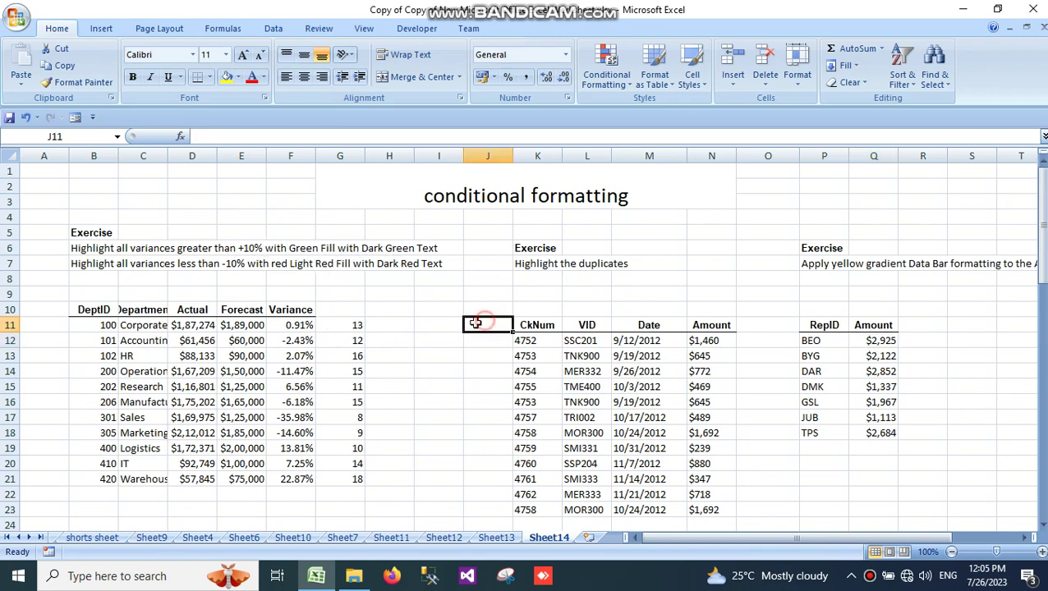
- Highlight Variance values in F11:F21 greater than +10% using Green Fill with Dark Green Text
{"action": "left_click_drag", "start_coordinate": [294, 326], "coordinate": [298, 476]}
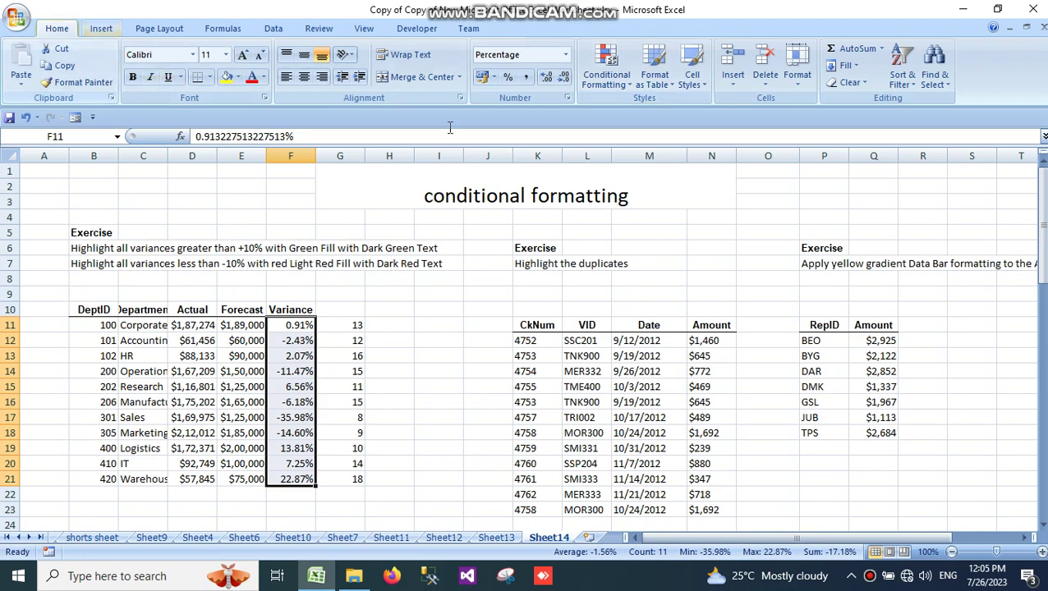
{"action": "left_click", "coordinate": [618, 87]}
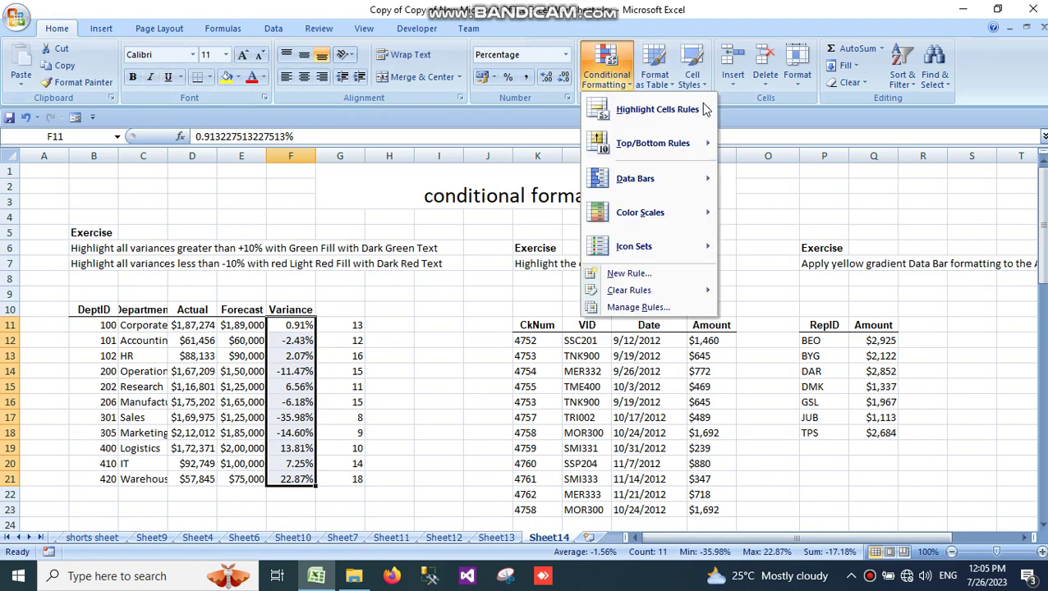
{"action": "mouse_move", "coordinate": [639, 110]}
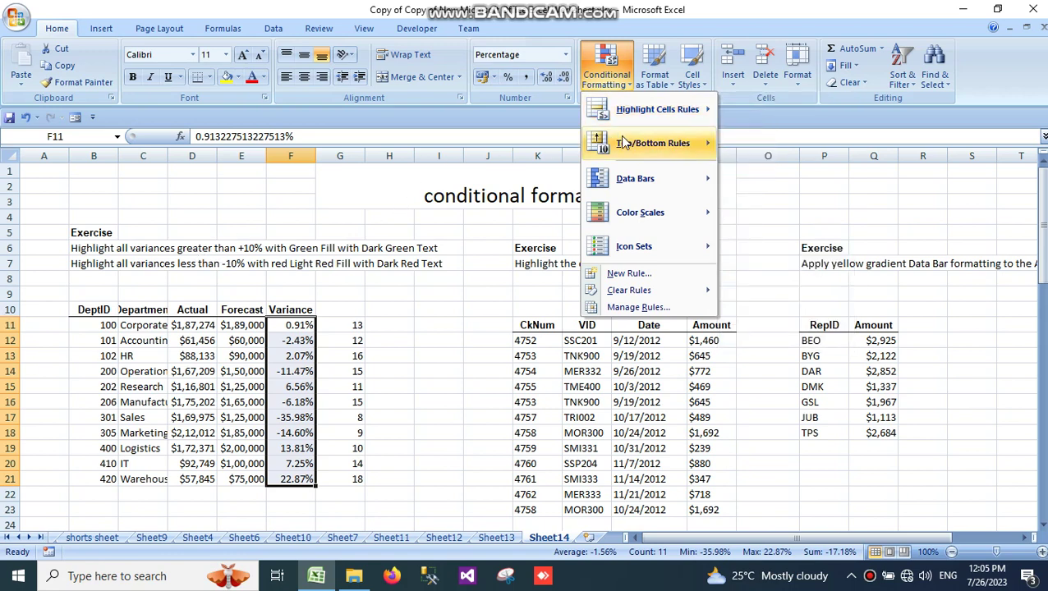
{"action": "left_click", "coordinate": [780, 110]}
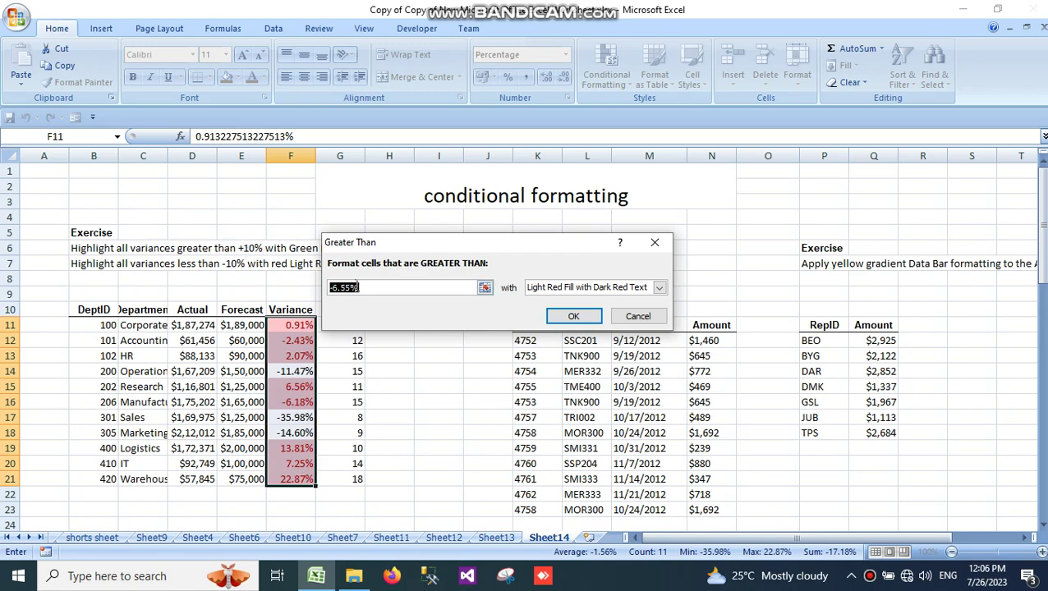
{"action": "key", "text": "BackSpace"}
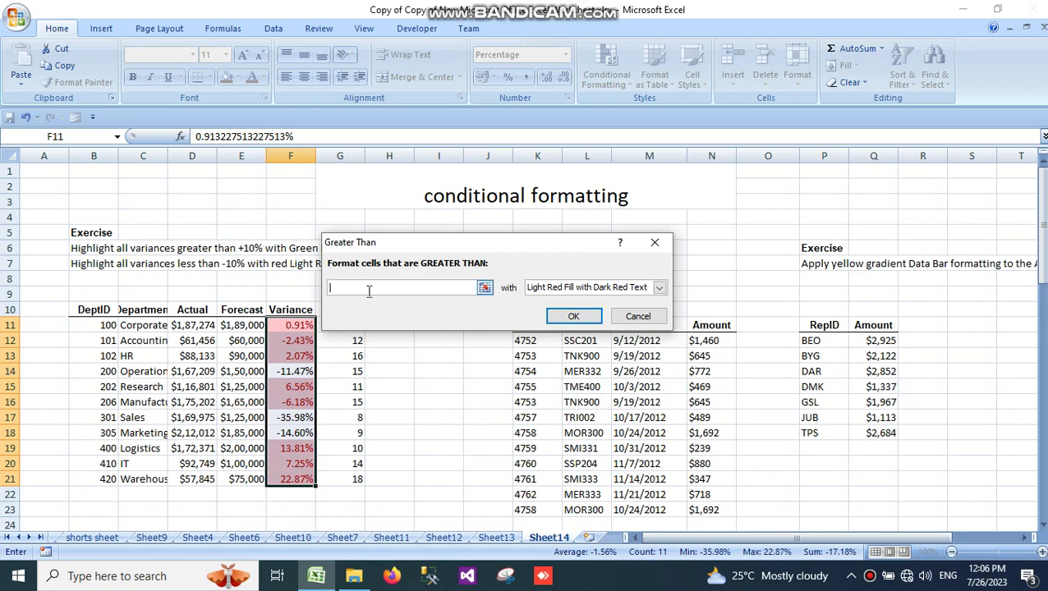
{"action": "type", "text": "+1"}
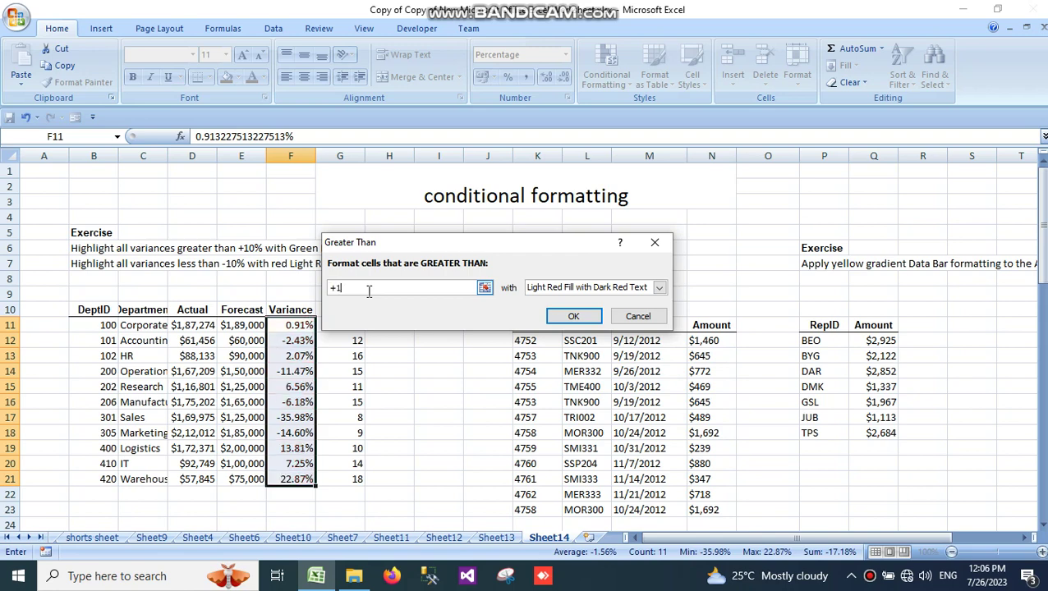
{"action": "type", "text": "0%"}
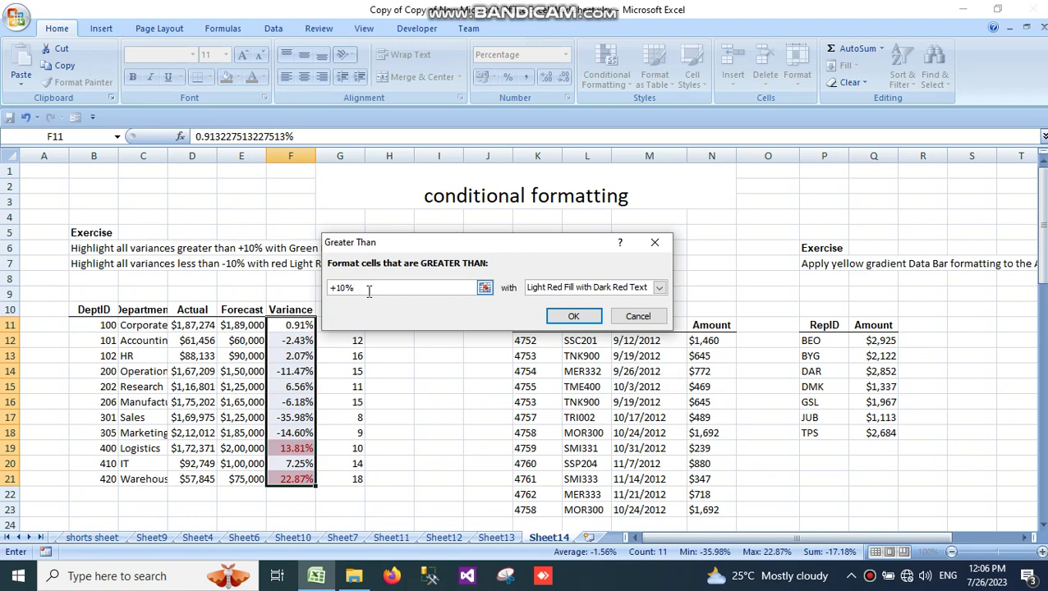
{"action": "left_click", "coordinate": [658, 287]}
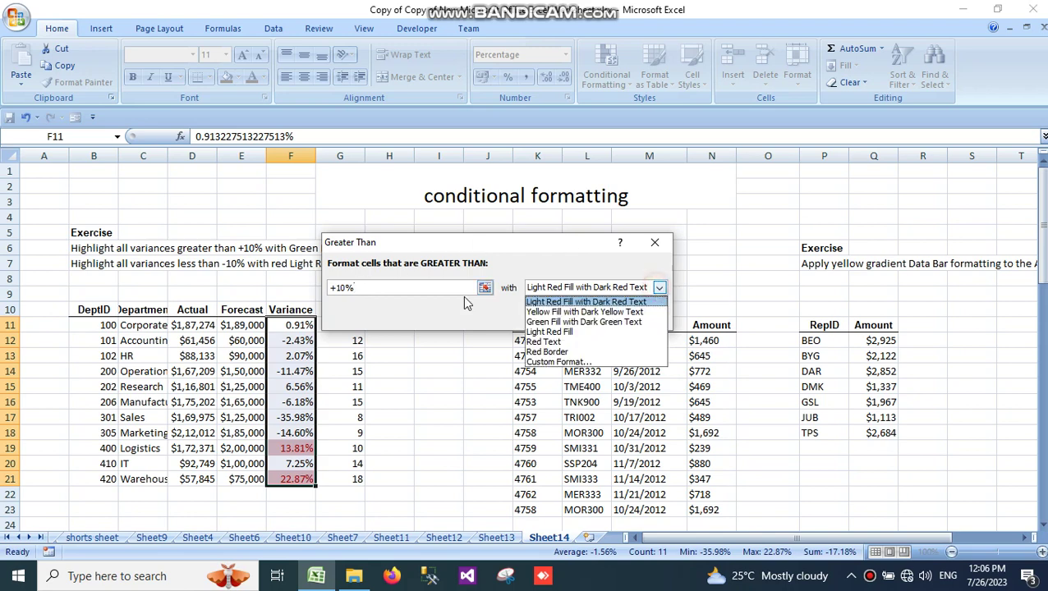
{"action": "left_click", "coordinate": [580, 322]}
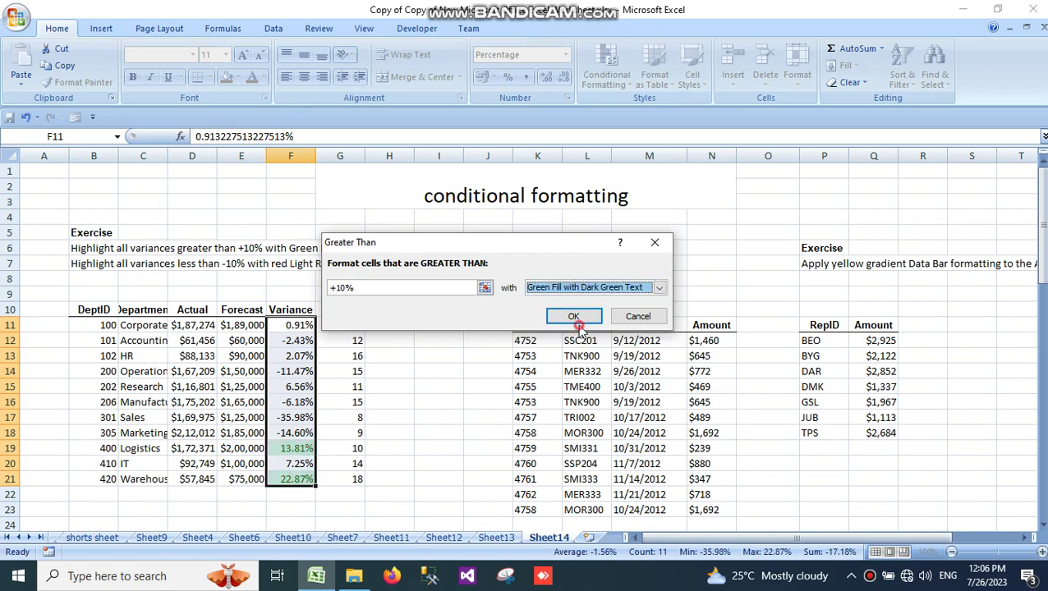
{"action": "left_click", "coordinate": [576, 322]}
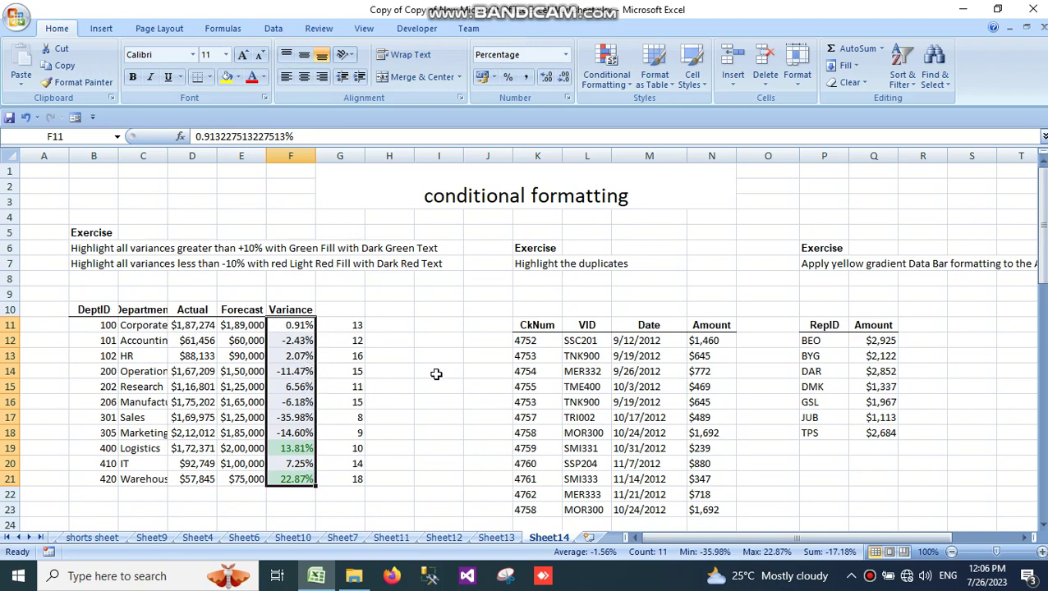
- Highlight duplicate CkNum values in K12:K23 using Light Red Fill with Dark Red Text
{"action": "scroll", "coordinate": [694, 283], "scroll_direction": "down", "scroll_amount": 1}
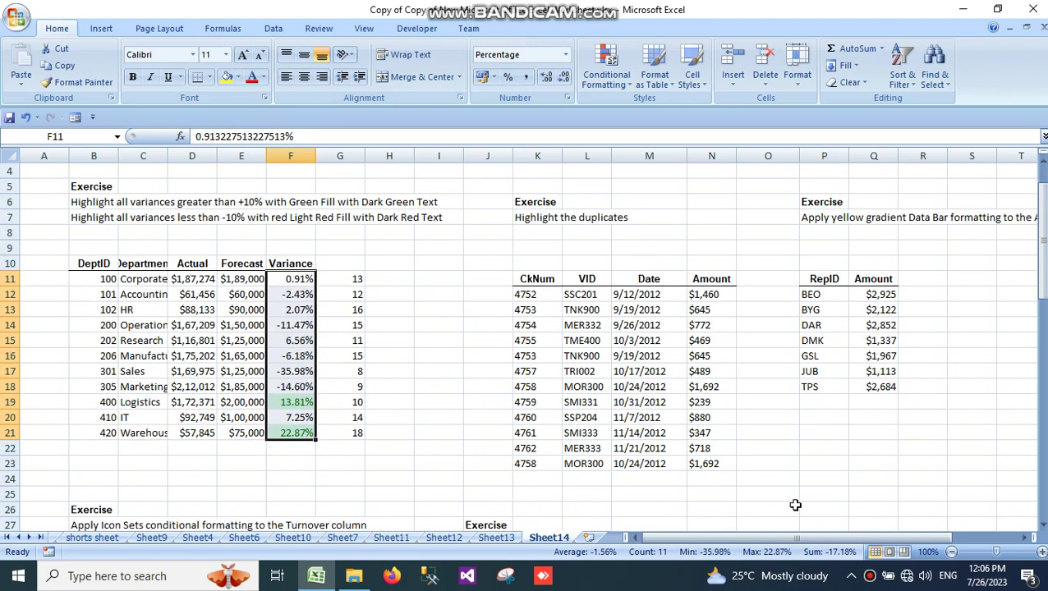
{"action": "left_click_drag", "start_coordinate": [856, 540], "coordinate": [943, 541]}
{"action": "scroll", "coordinate": [752, 405], "scroll_direction": "up", "scroll_amount": 1}
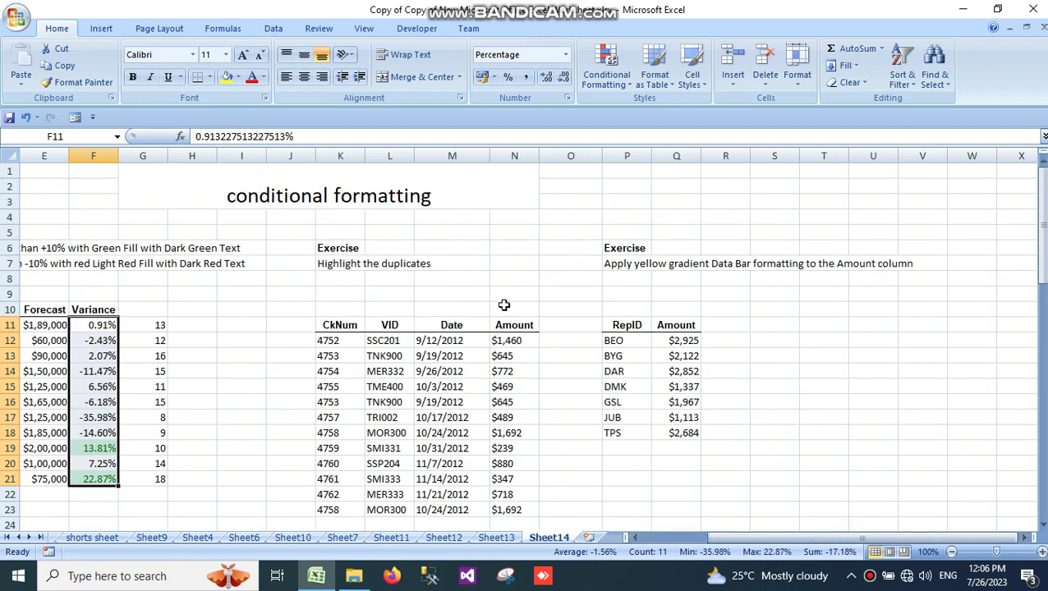
{"action": "scroll", "coordinate": [507, 300], "scroll_direction": "down", "scroll_amount": 1}
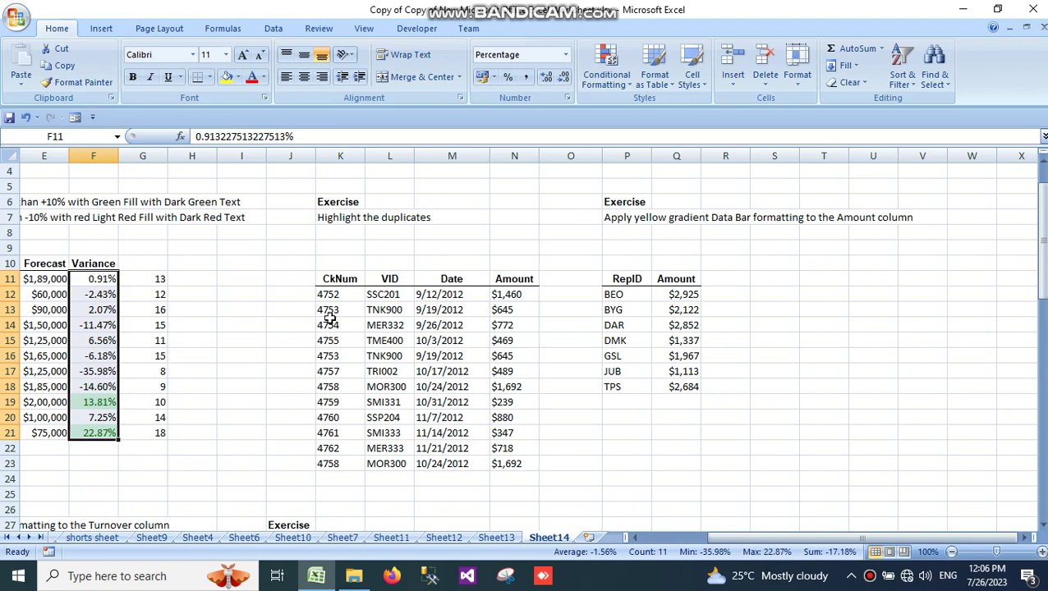
{"action": "left_click_drag", "start_coordinate": [340, 294], "coordinate": [335, 465]}
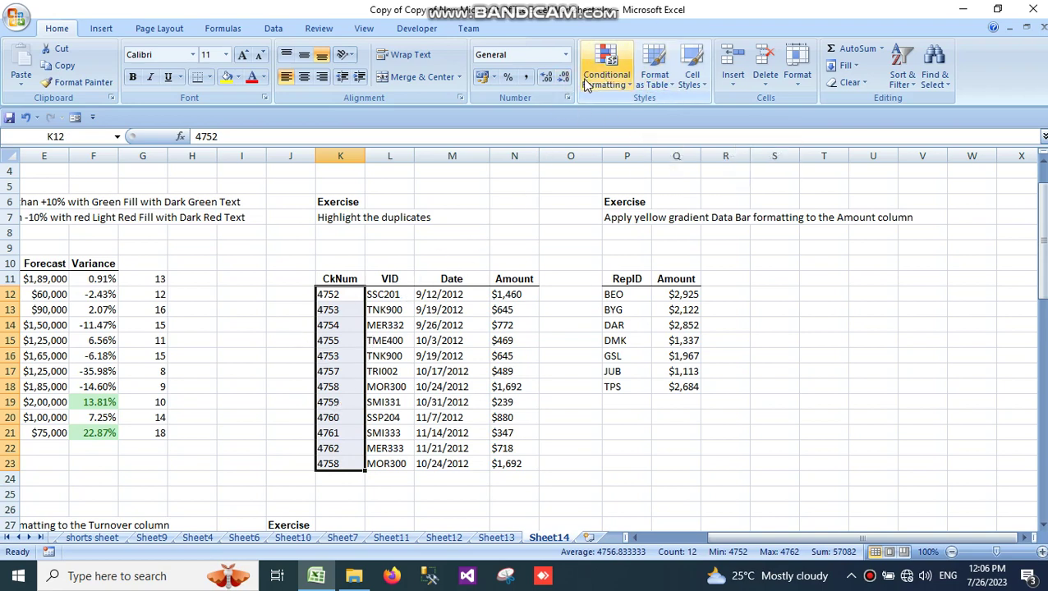
{"action": "left_click", "coordinate": [606, 69]}
{"action": "mouse_move", "coordinate": [699, 115]}
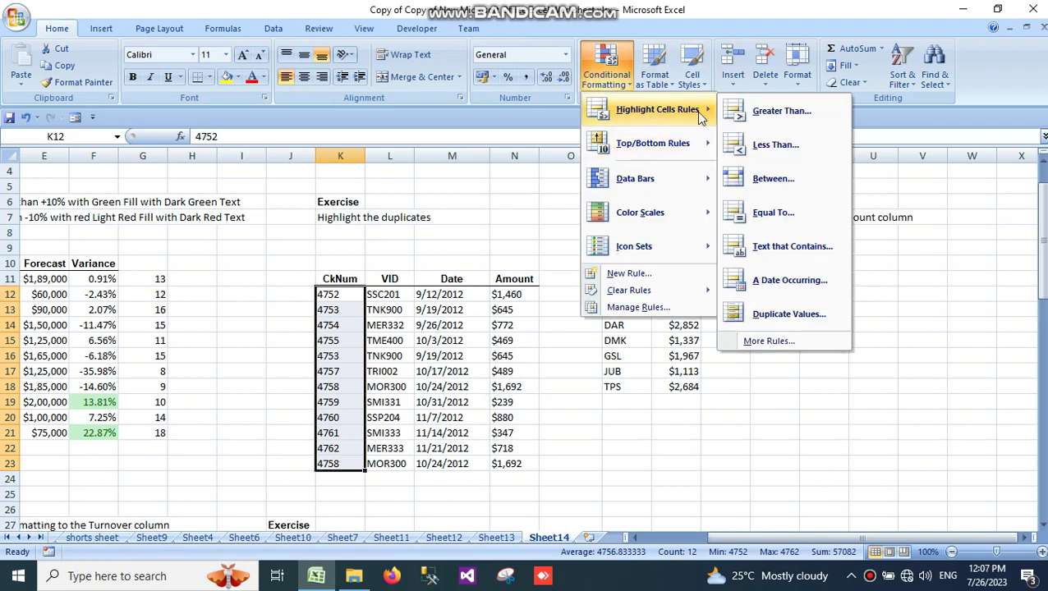
{"action": "left_click", "coordinate": [795, 315]}
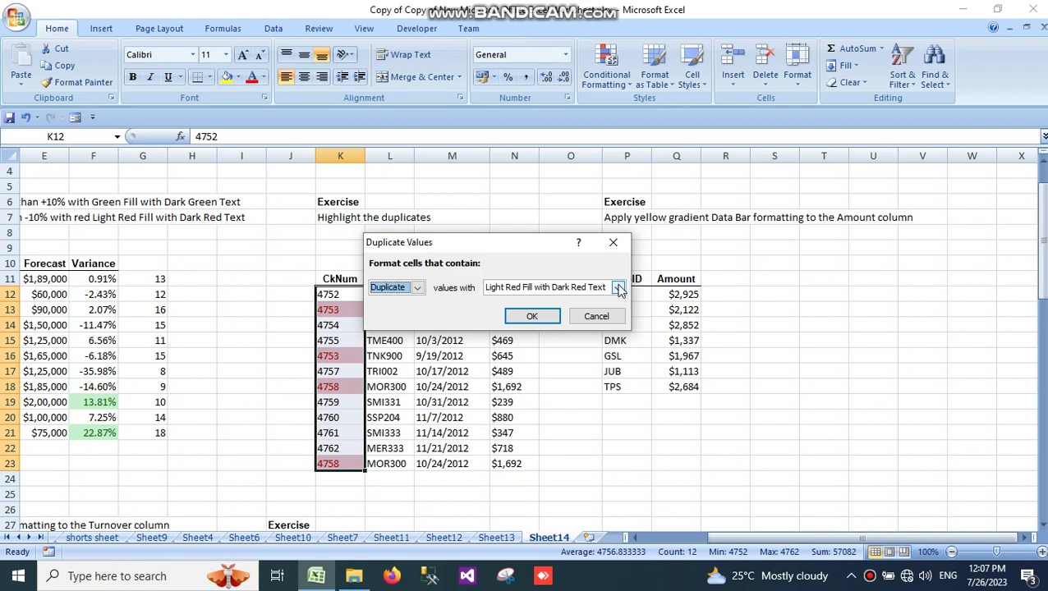
{"action": "left_click", "coordinate": [532, 317]}
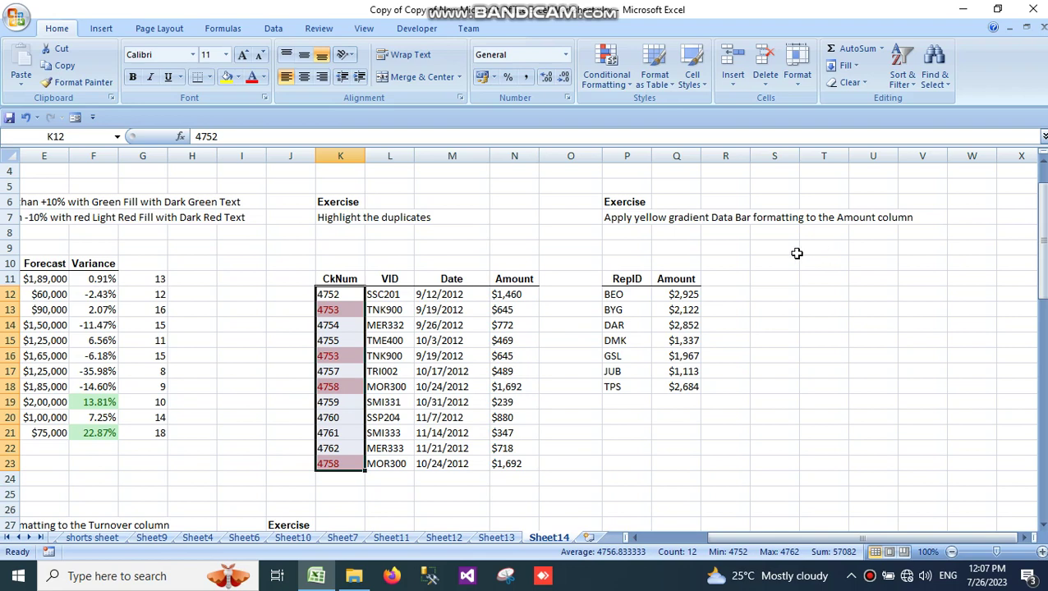
- Select the Amount values in Q12:Q18 of the RepID table
{"action": "left_click", "coordinate": [687, 292]}
{"action": "left_click", "coordinate": [690, 310]}
{"action": "left_click", "coordinate": [687, 340]}
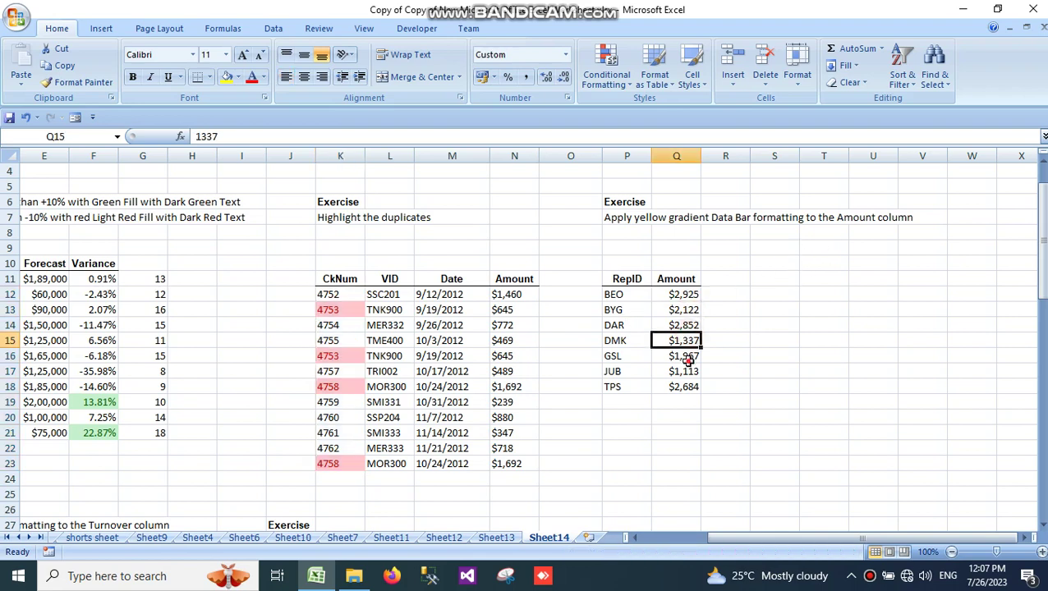
{"action": "left_click", "coordinate": [686, 356]}
{"action": "left_click", "coordinate": [685, 371]}
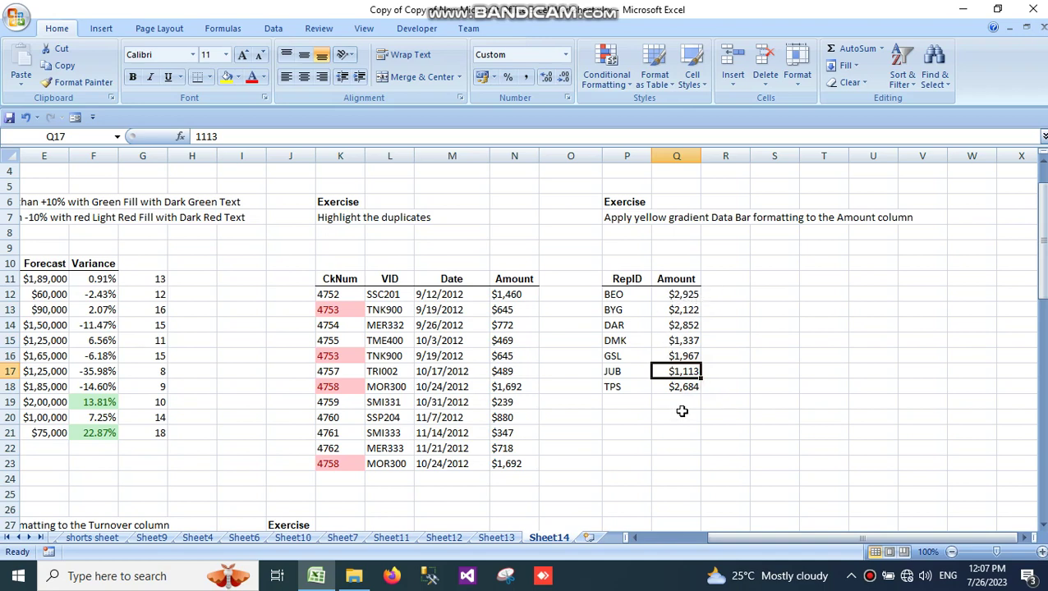
{"action": "left_click", "coordinate": [659, 294]}
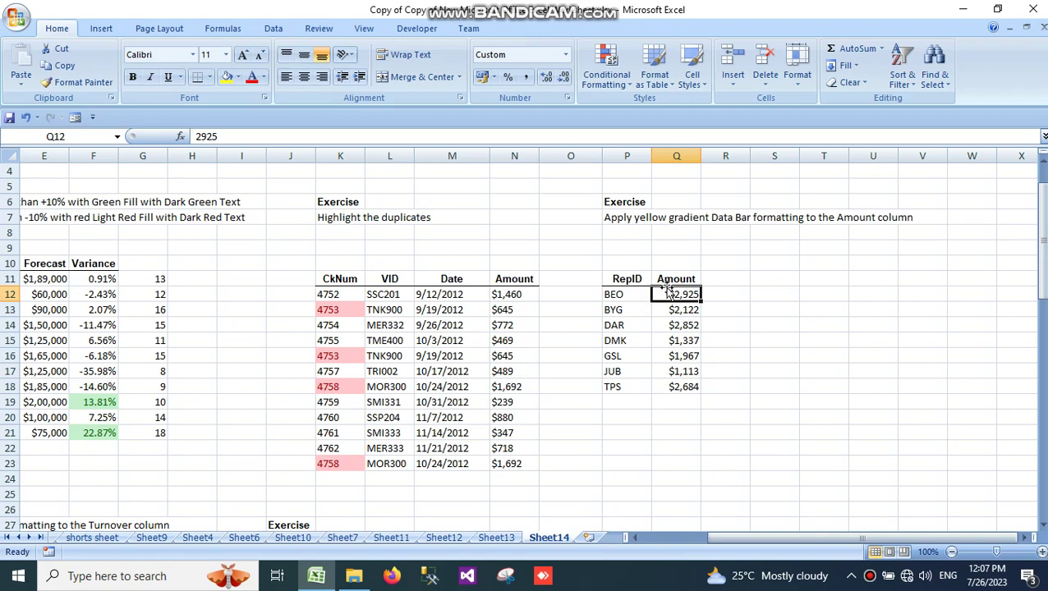
{"action": "left_click", "coordinate": [840, 310]}
{"action": "left_click_drag", "start_coordinate": [678, 295], "coordinate": [679, 388]}
{"action": "left_click", "coordinate": [624, 92]}
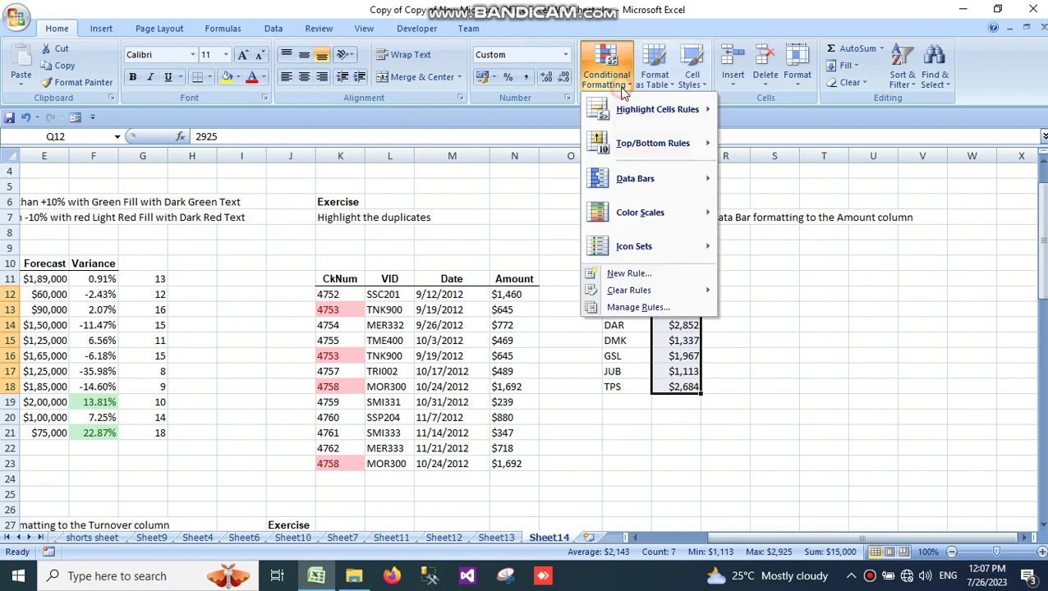
{"action": "mouse_move", "coordinate": [673, 213]}
{"action": "left_click", "coordinate": [770, 269]}
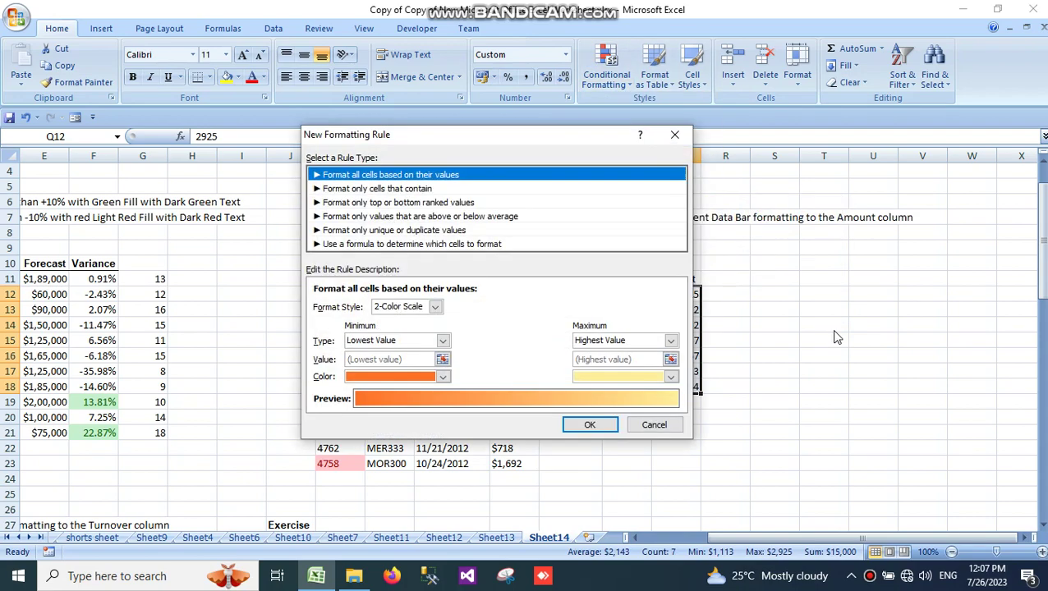
{"action": "left_click", "coordinate": [676, 133]}
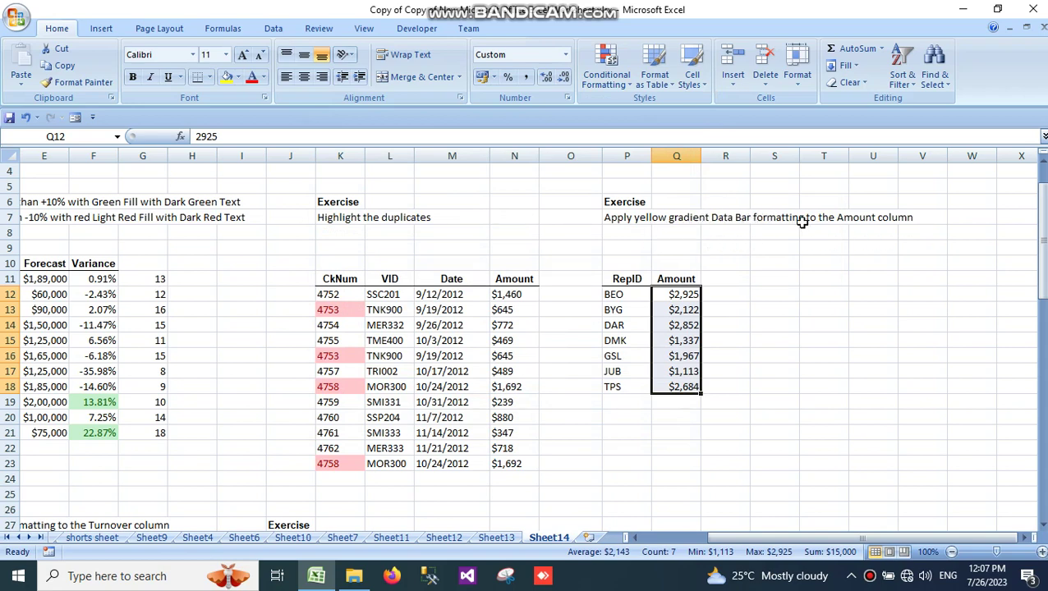
- Apply orange gradient data bars to the Amount values in Q12:Q18 of the RepID table
{"action": "left_click", "coordinate": [607, 82]}
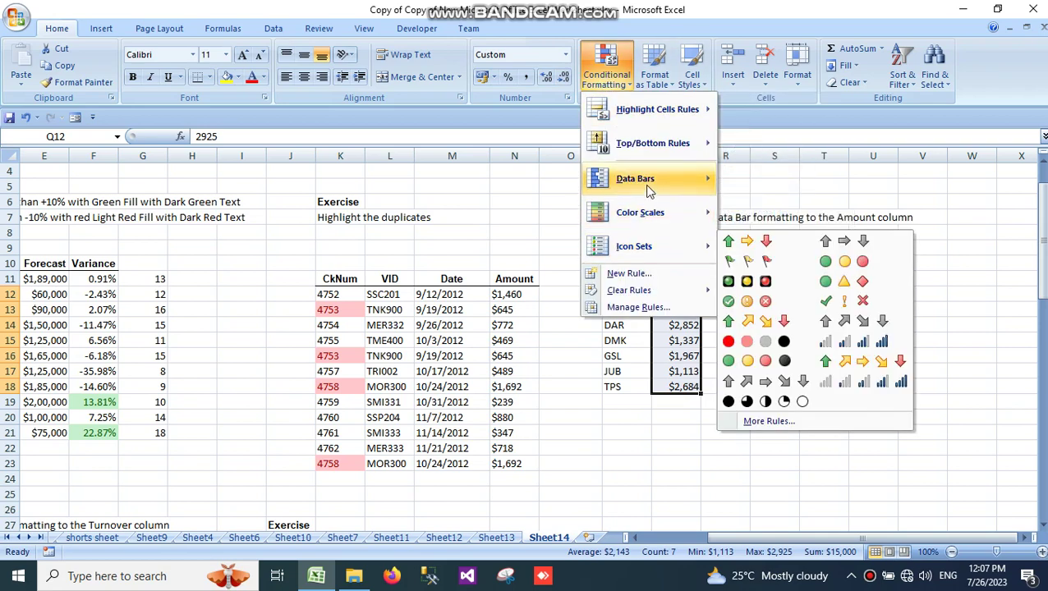
{"action": "mouse_move", "coordinate": [650, 180]}
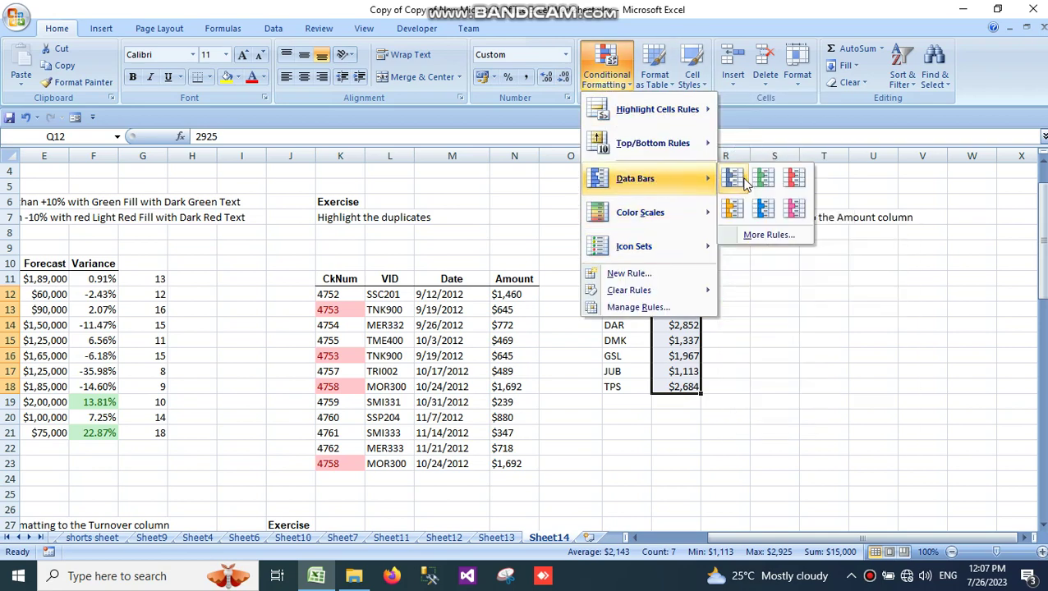
{"action": "left_click", "coordinate": [733, 209]}
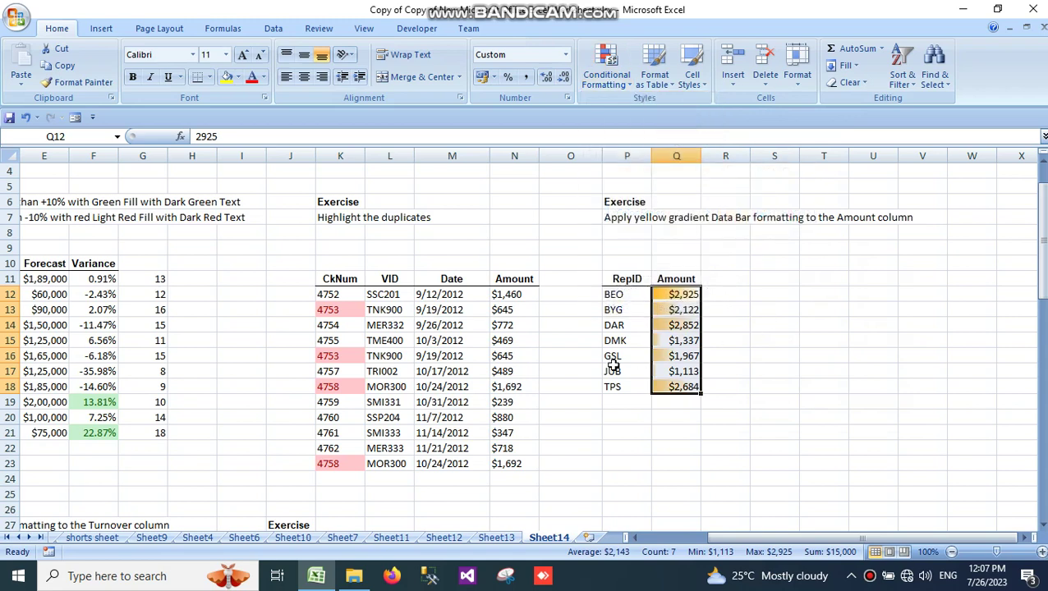
{"action": "left_click", "coordinate": [676, 297]}
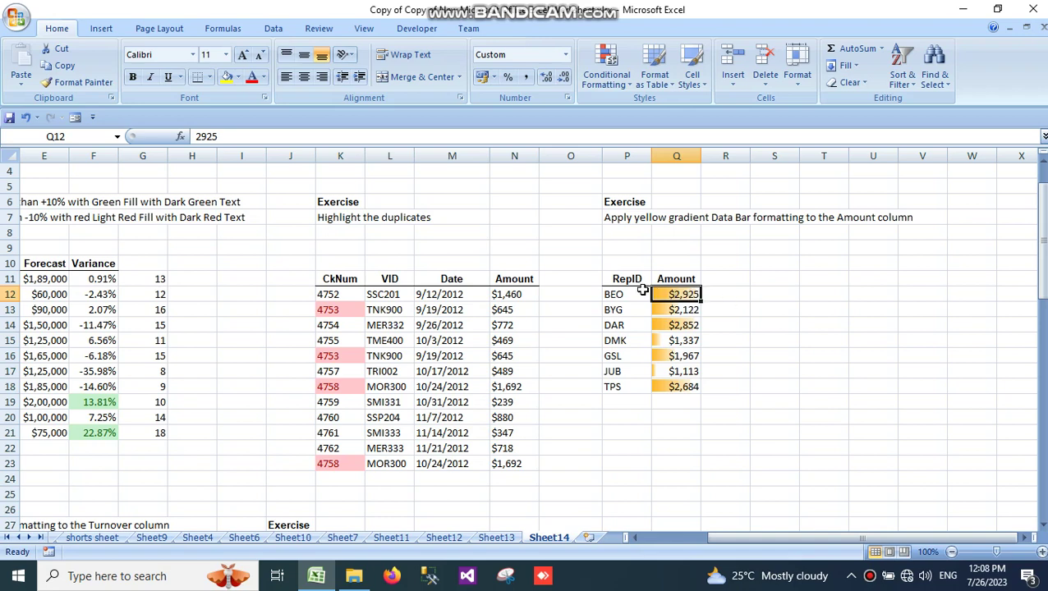
{"action": "left_click", "coordinate": [686, 372]}
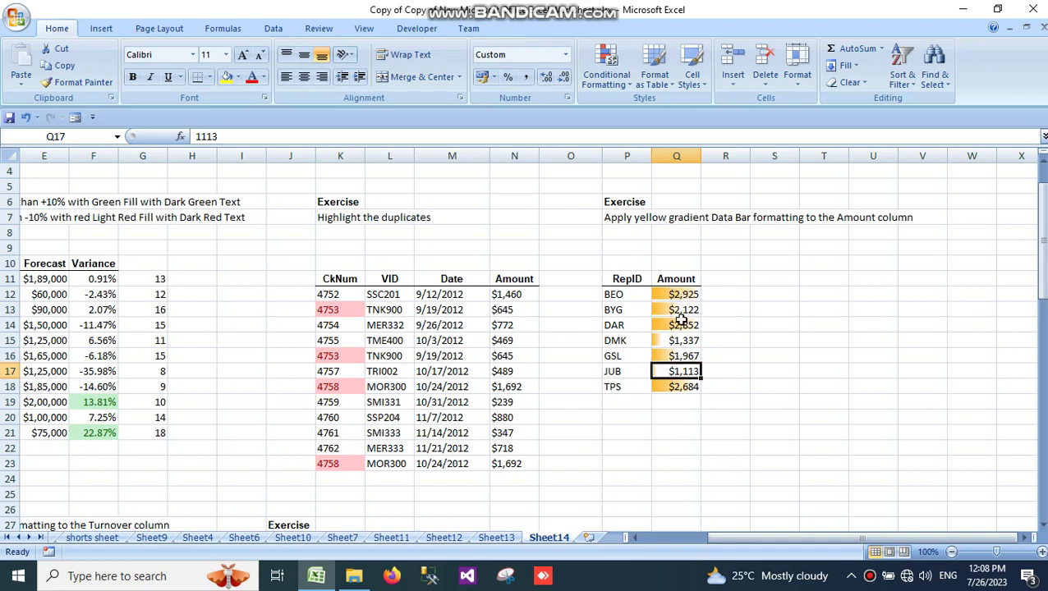
{"action": "scroll", "coordinate": [754, 271], "scroll_direction": "down", "scroll_amount": 2}
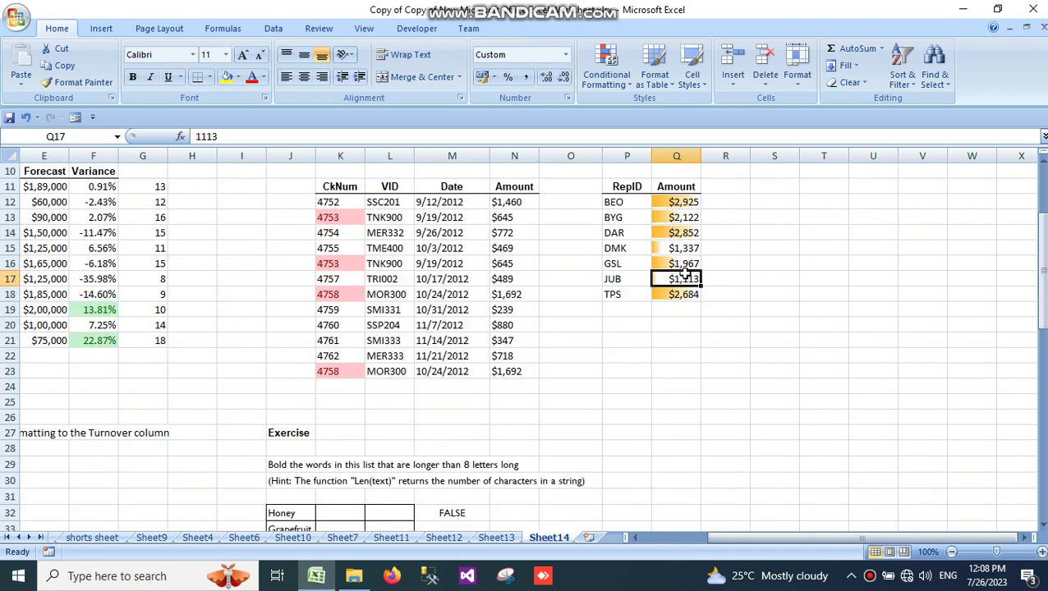
{"action": "scroll", "coordinate": [684, 275], "scroll_direction": "up", "scroll_amount": 2}
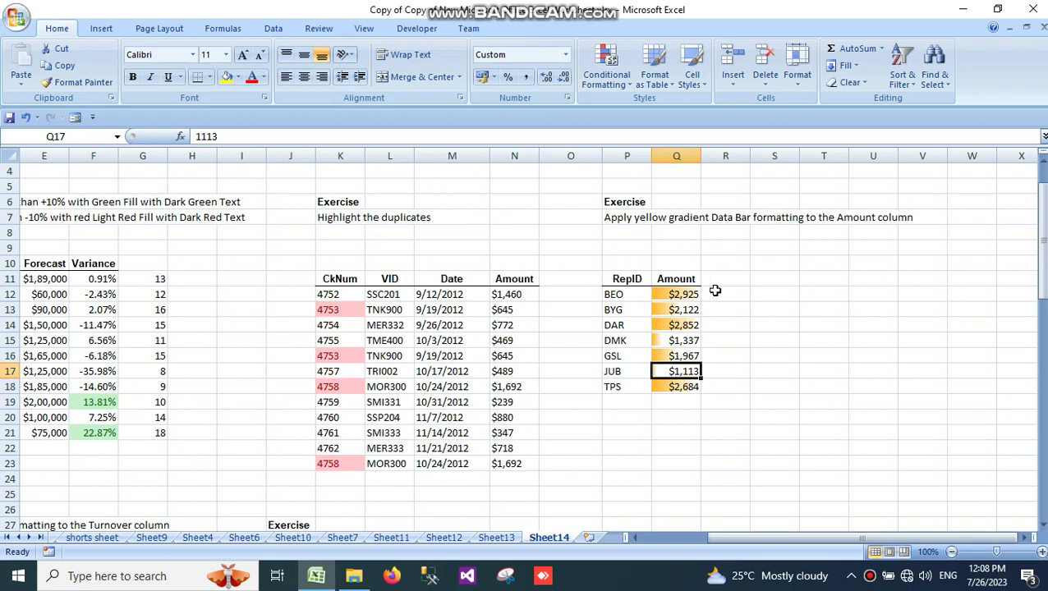
{"action": "scroll", "coordinate": [778, 334], "scroll_direction": "down", "scroll_amount": 1}
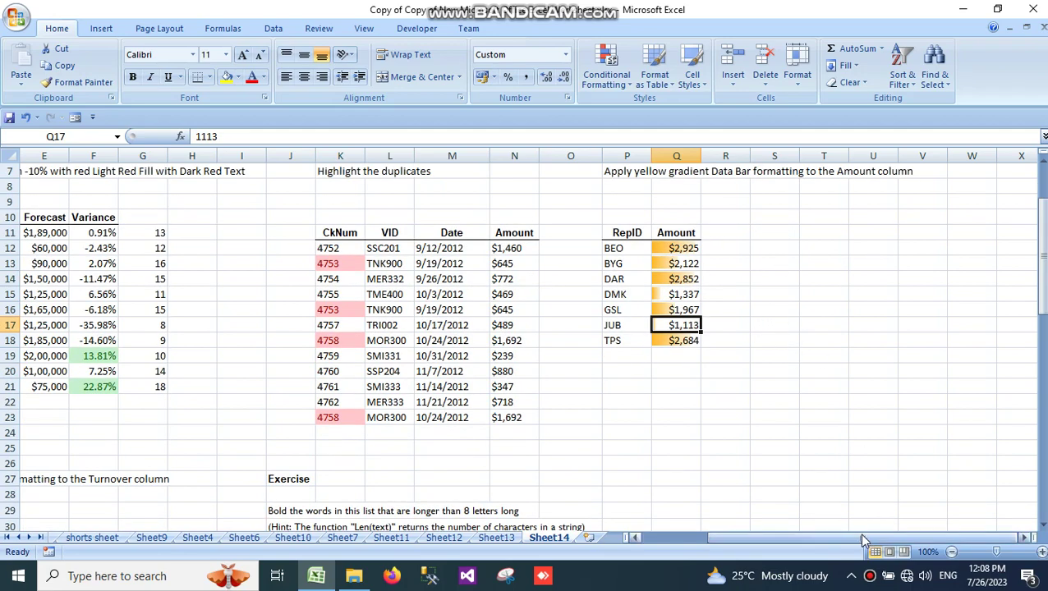
- Examine the Icon Sets exercise and the Turnover values in C32:C41 of the Item table
{"action": "left_click_drag", "start_coordinate": [863, 540], "coordinate": [792, 541]}
{"action": "scroll", "coordinate": [536, 339], "scroll_direction": "down", "scroll_amount": 2}
{"action": "scroll", "coordinate": [535, 339], "scroll_direction": "up", "scroll_amount": 1}
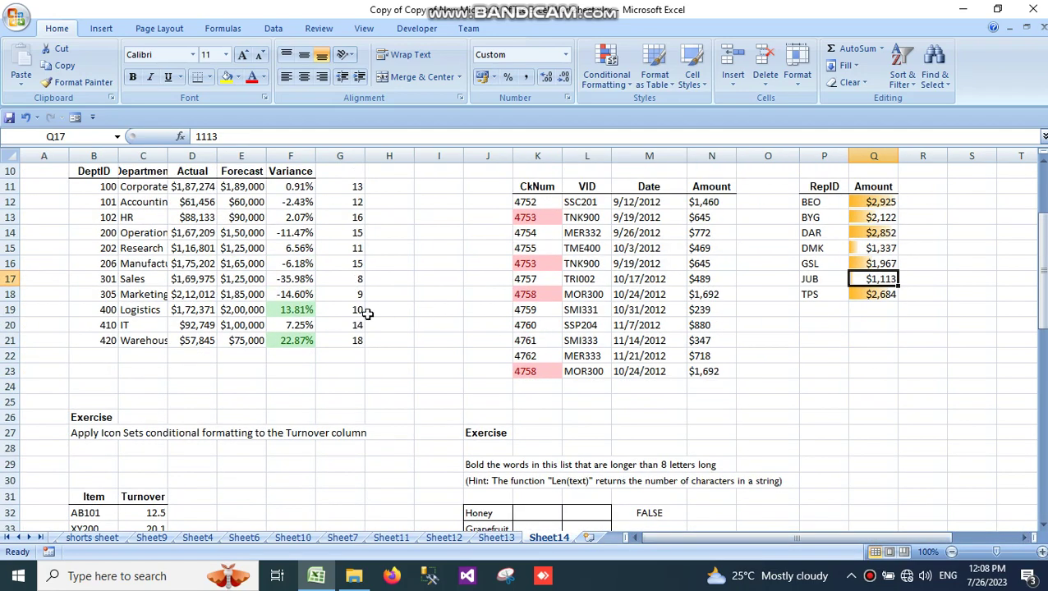
{"action": "scroll", "coordinate": [353, 320], "scroll_direction": "down", "scroll_amount": 2}
{"action": "scroll", "coordinate": [226, 338], "scroll_direction": "down", "scroll_amount": 2}
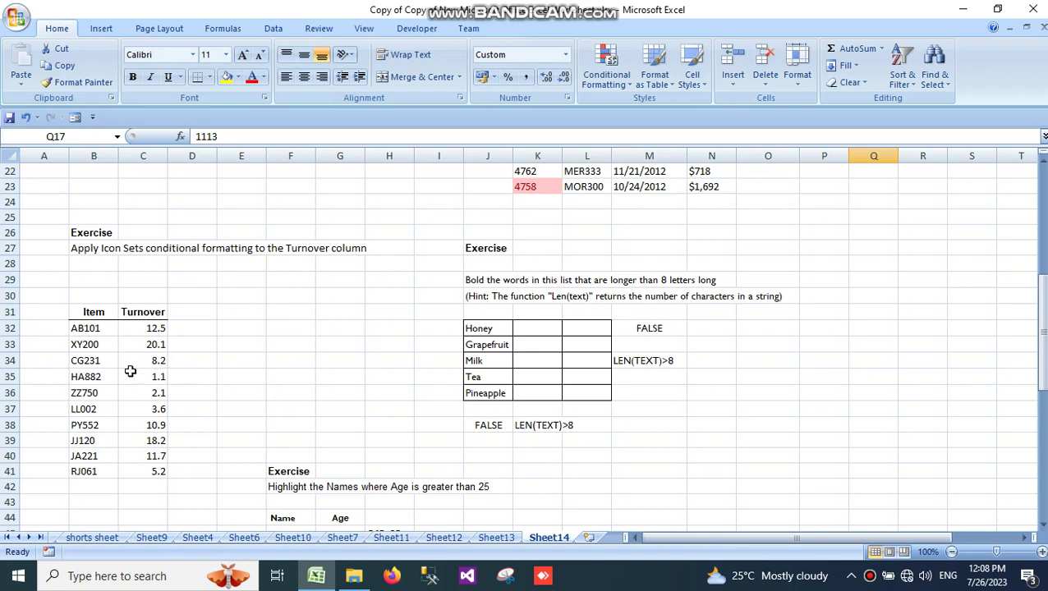
{"action": "scroll", "coordinate": [131, 315], "scroll_direction": "down", "scroll_amount": 2}
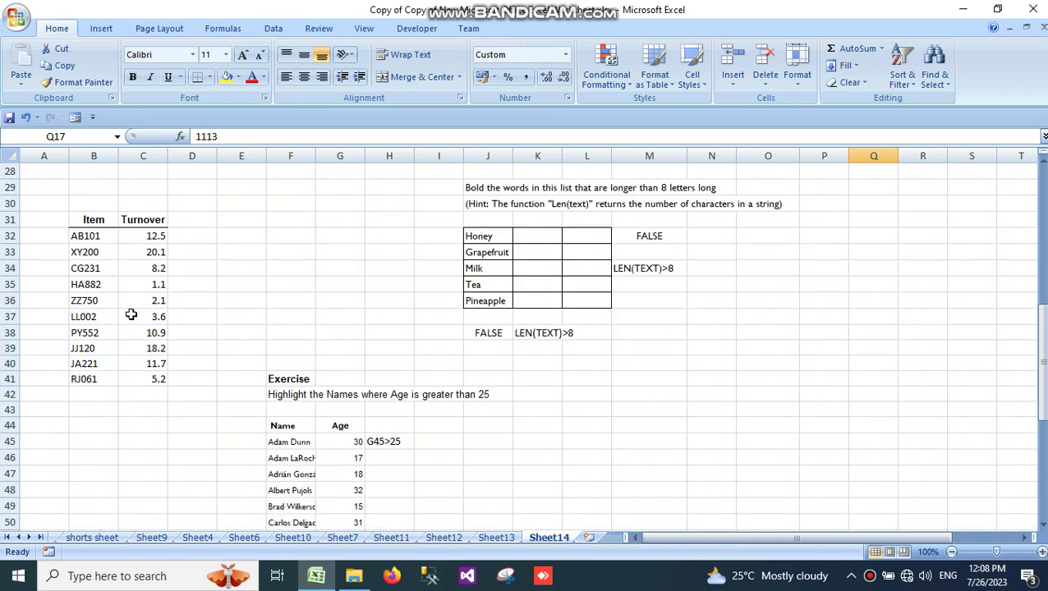
{"action": "scroll", "coordinate": [131, 314], "scroll_direction": "up", "scroll_amount": 1}
{"action": "left_click", "coordinate": [140, 281]}
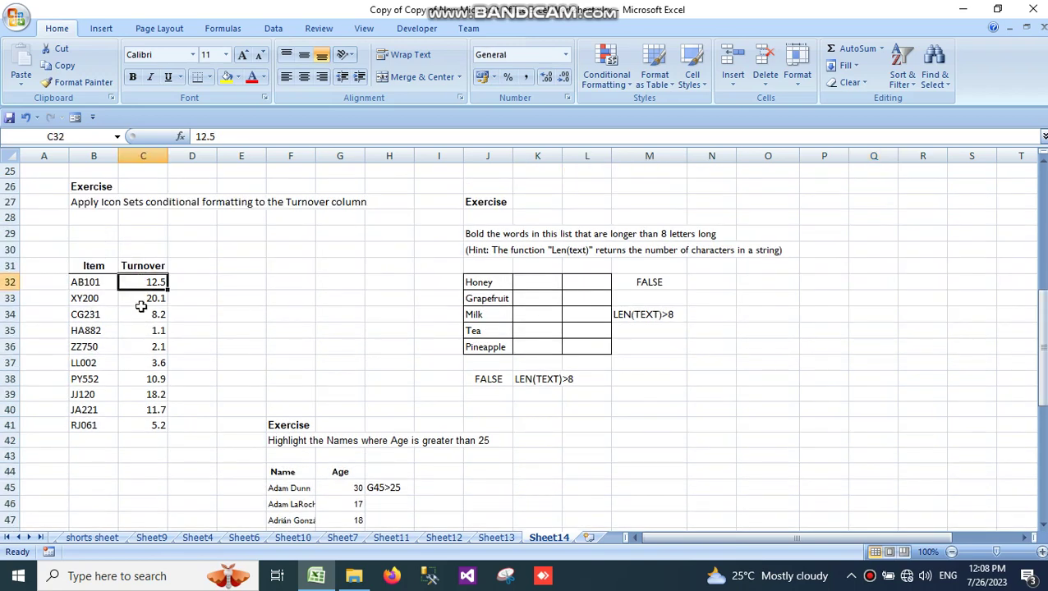
{"action": "left_click", "coordinate": [148, 316]}
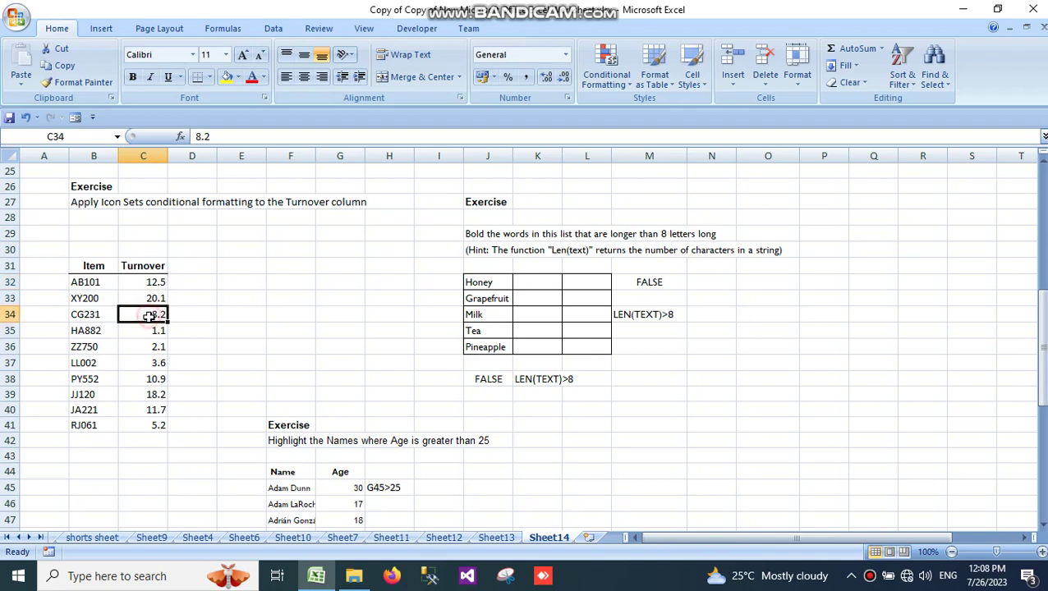
{"action": "left_click", "coordinate": [142, 394]}
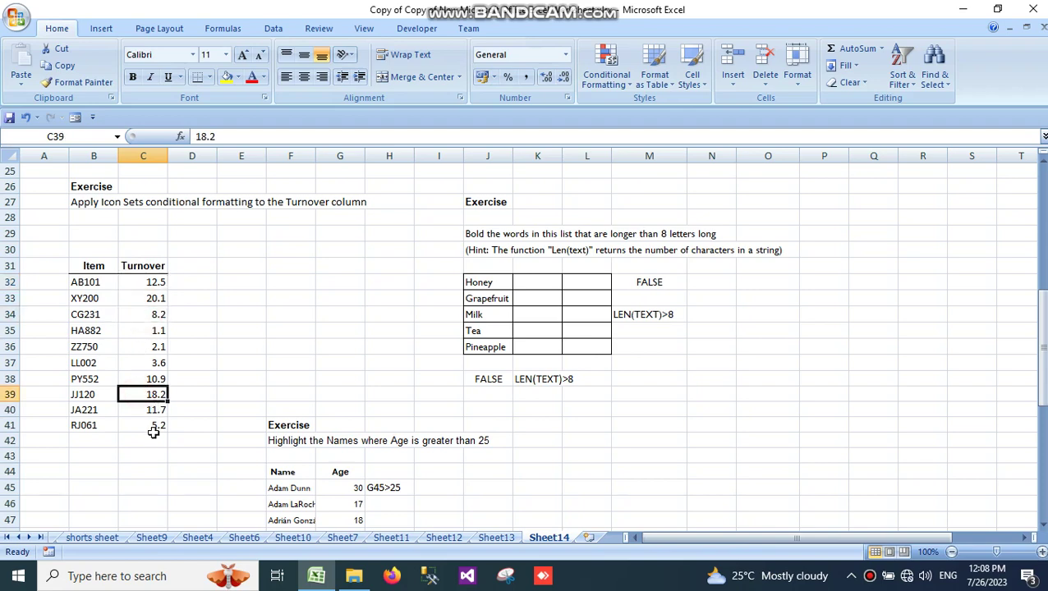
{"action": "left_click", "coordinate": [296, 283]}
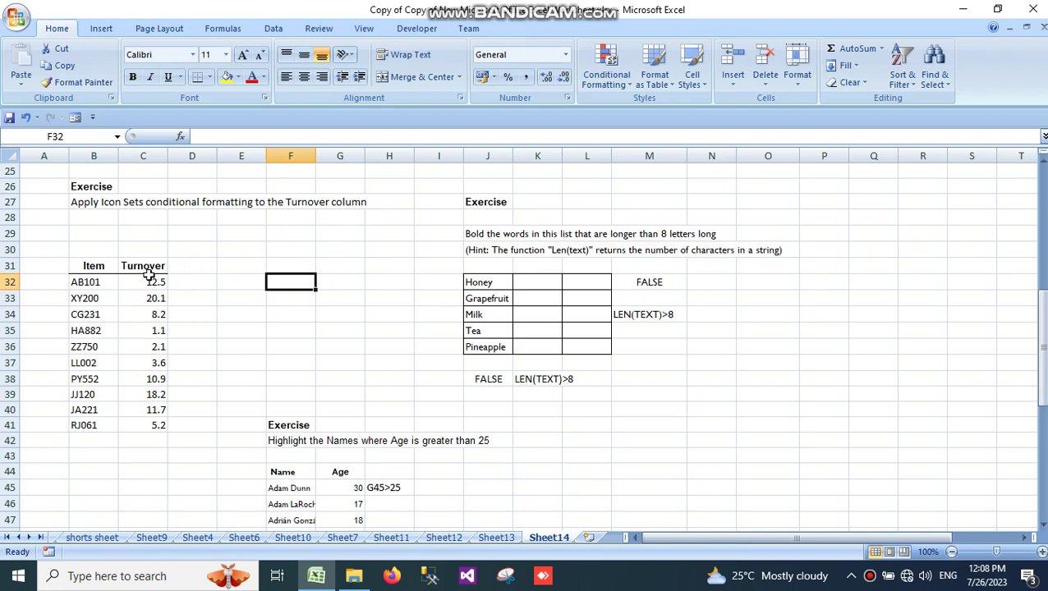
- Apply the coloured three-arrow icon set to the Turnover values in C32:C41
{"action": "left_click_drag", "start_coordinate": [125, 280], "coordinate": [139, 423]}
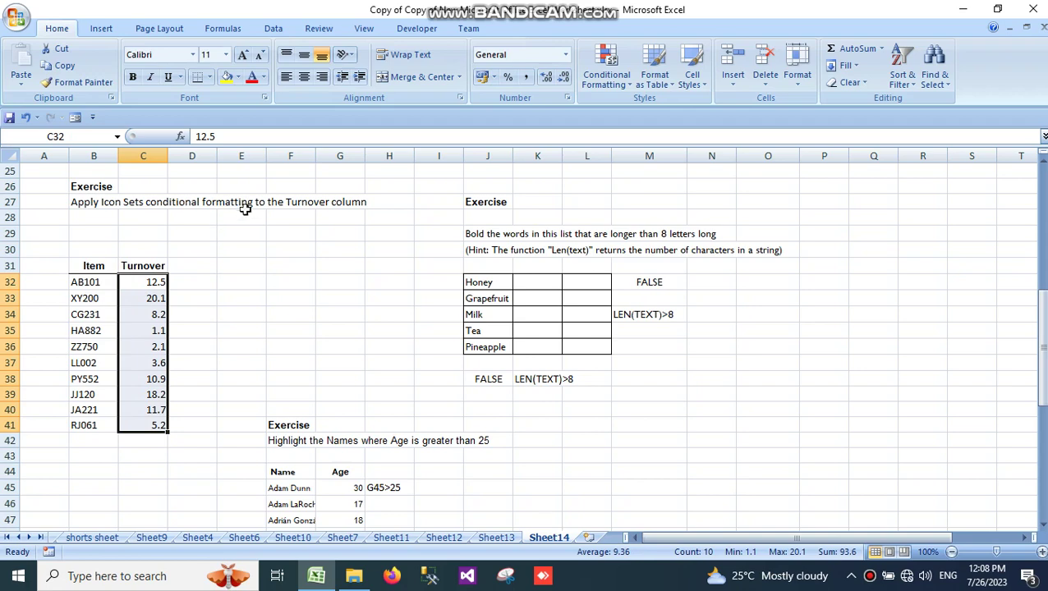
{"action": "scroll", "coordinate": [135, 252], "scroll_direction": "up", "scroll_amount": 1}
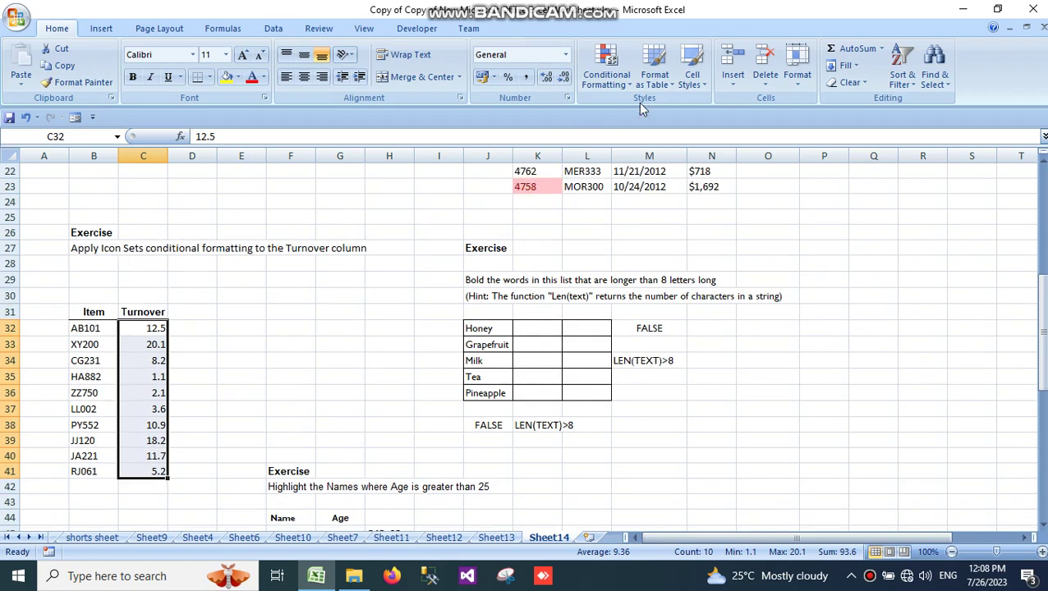
{"action": "left_click", "coordinate": [608, 69]}
{"action": "mouse_move", "coordinate": [620, 115]}
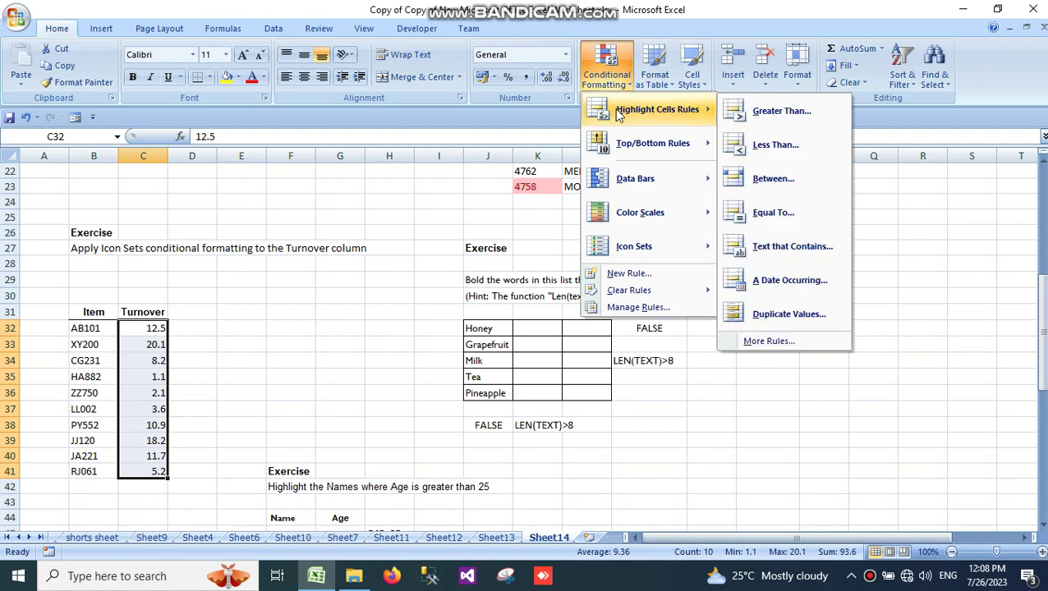
{"action": "mouse_move", "coordinate": [629, 257]}
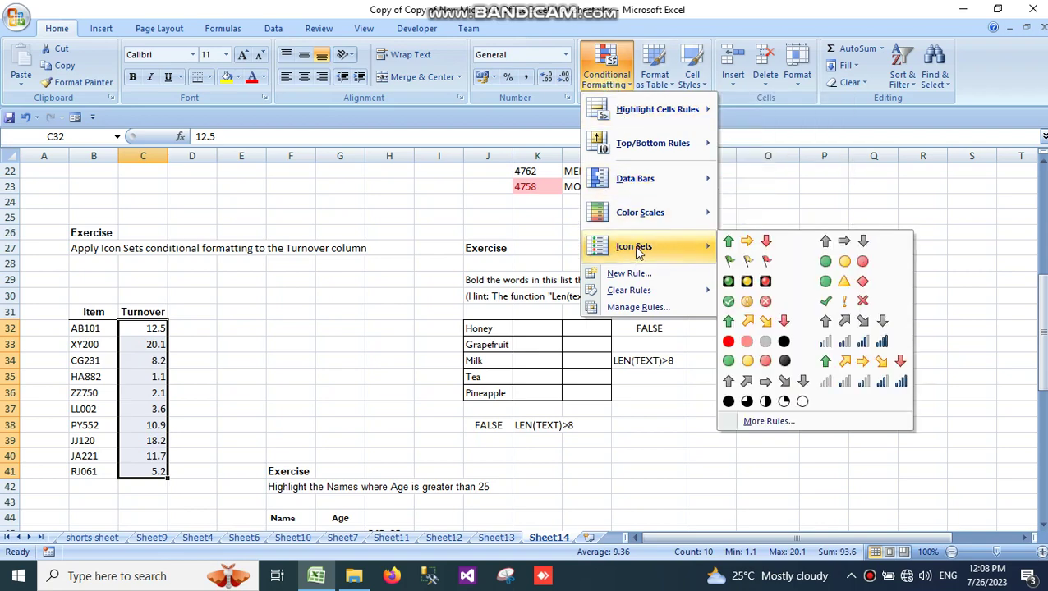
{"action": "left_click", "coordinate": [746, 241]}
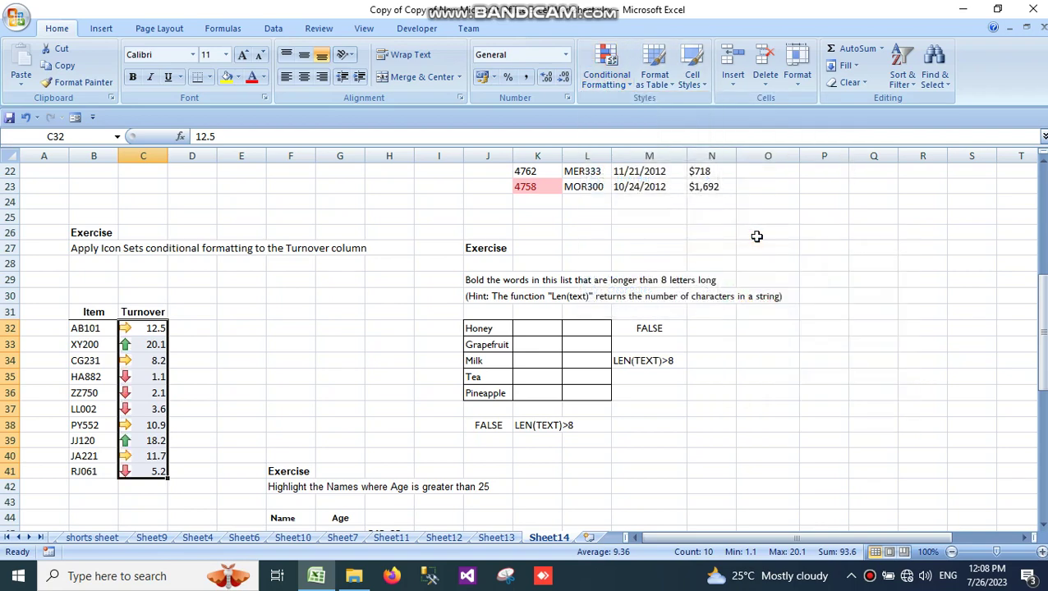
- Apply the four-circle red-to-black icon set to the Turnover values in C32:C41
{"action": "left_click", "coordinate": [608, 74]}
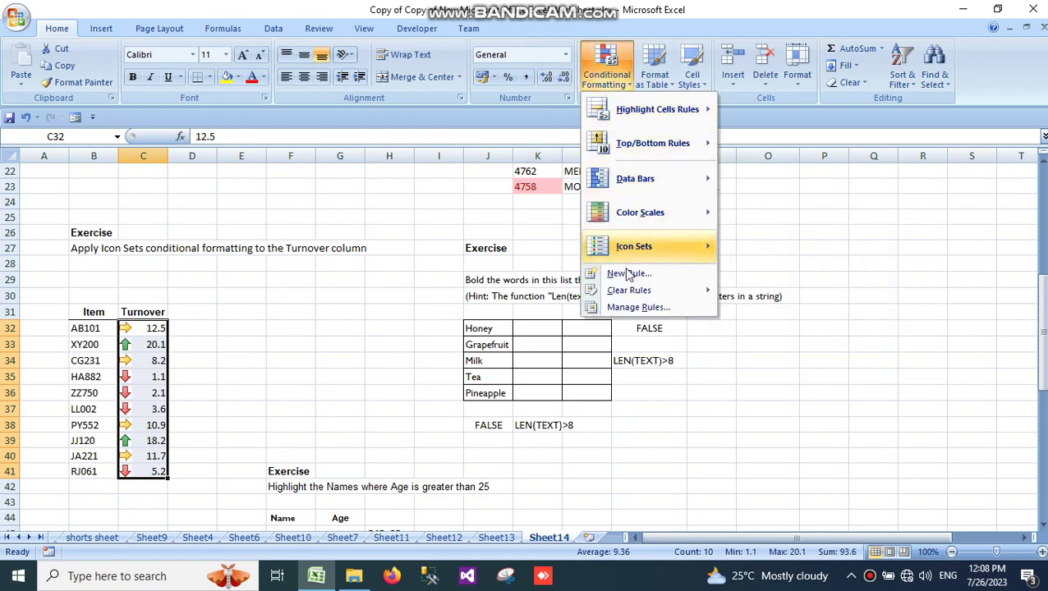
{"action": "mouse_move", "coordinate": [686, 256]}
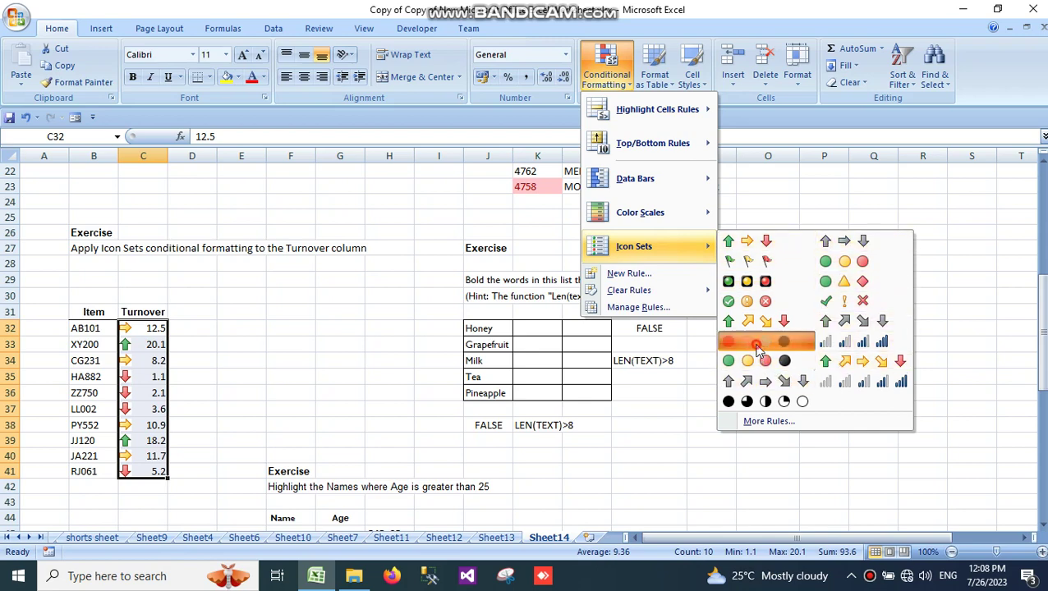
{"action": "left_click", "coordinate": [784, 342]}
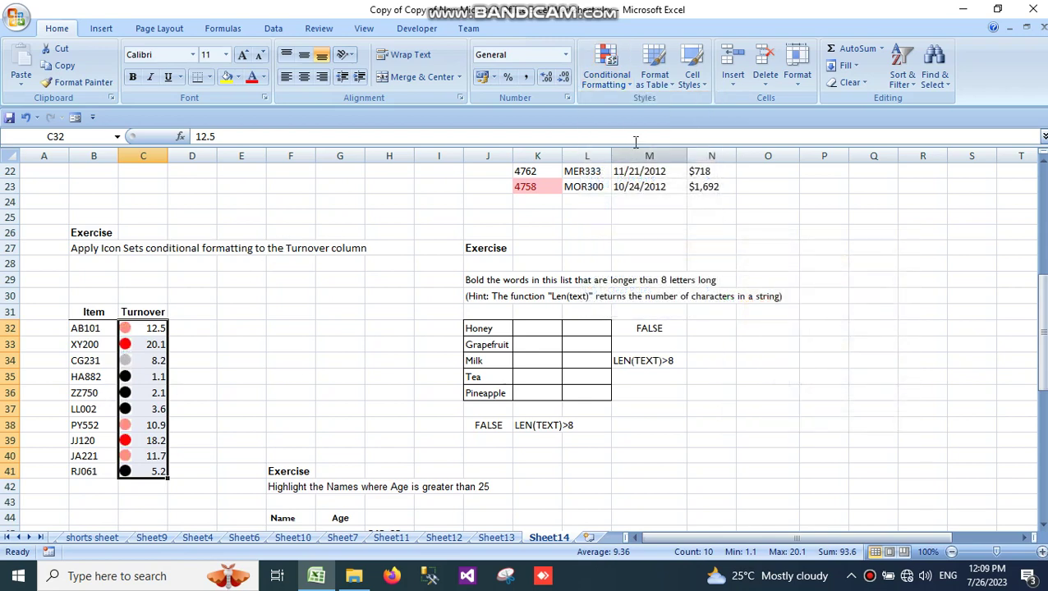
- Switch the Turnover values in C32:C41 back to the coloured three-arrow icon set and deselect the range
{"action": "left_click", "coordinate": [610, 80]}
{"action": "mouse_move", "coordinate": [628, 248]}
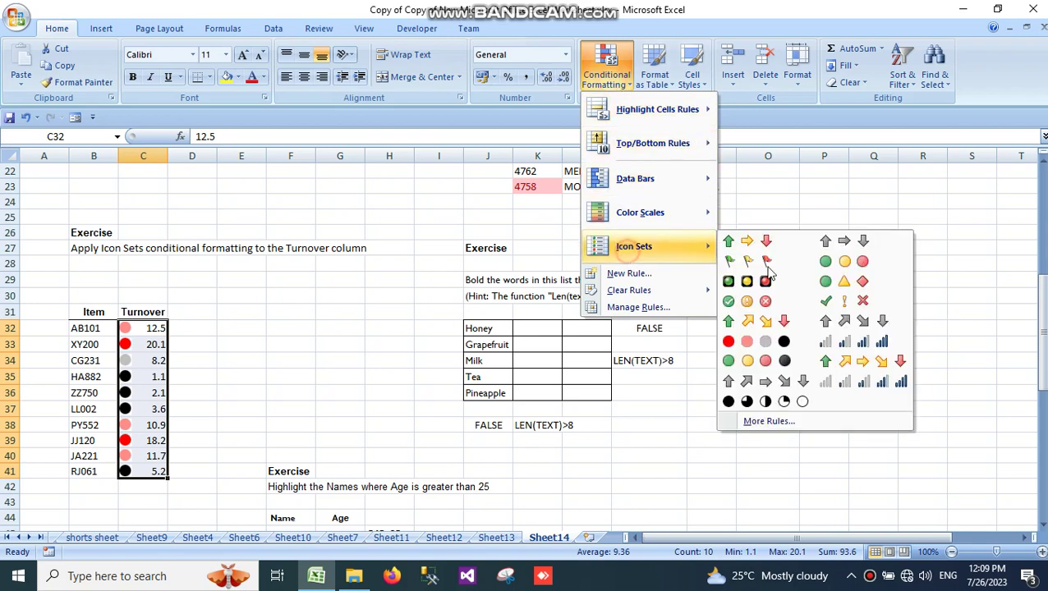
{"action": "left_click", "coordinate": [739, 248]}
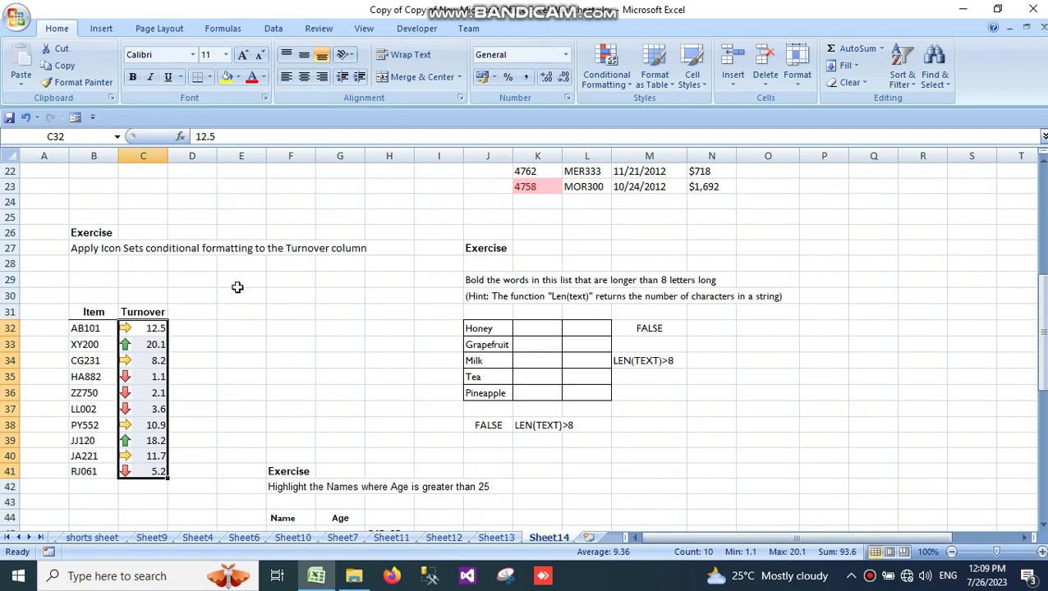
{"action": "scroll", "coordinate": [236, 287], "scroll_direction": "down", "scroll_amount": 1}
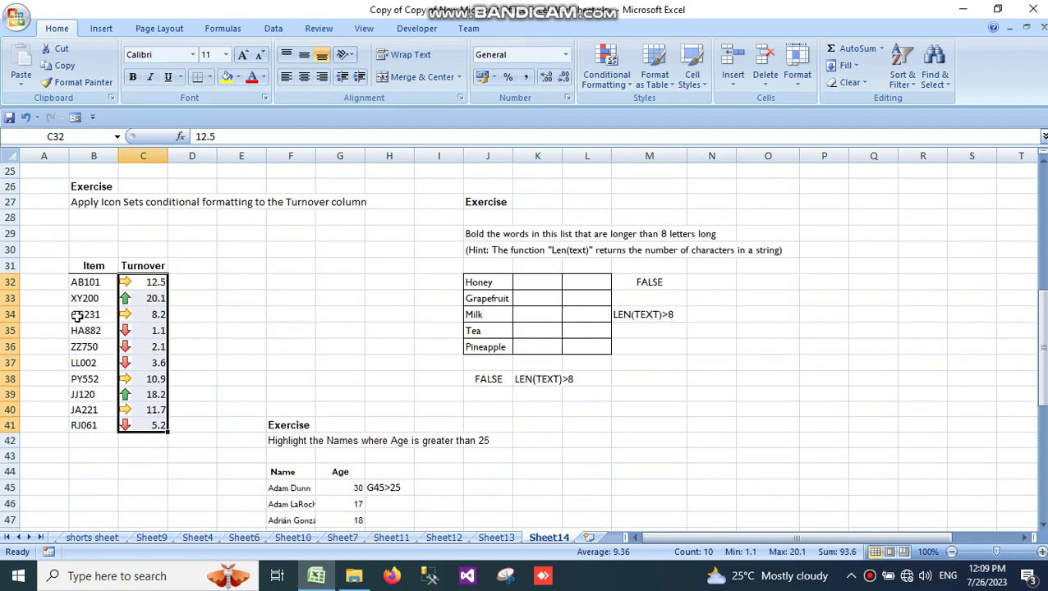
{"action": "left_click", "coordinate": [362, 316]}
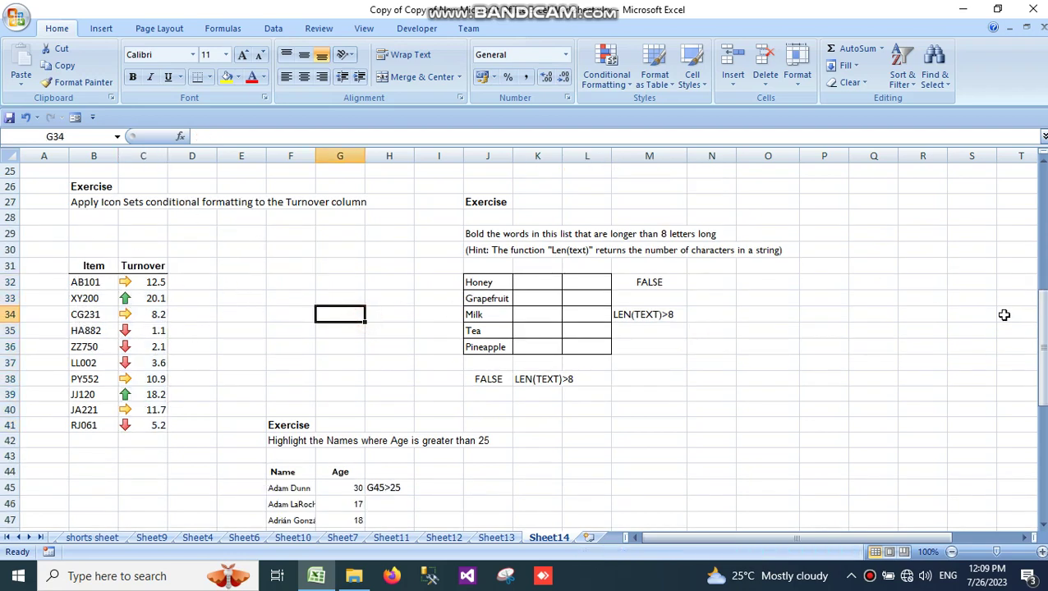
- Write the formula =LEN(J32)>8 in K32, beside Honey, to test whether the word is longer than 8 letters
{"action": "scroll", "coordinate": [908, 285], "scroll_direction": "up", "scroll_amount": 1}
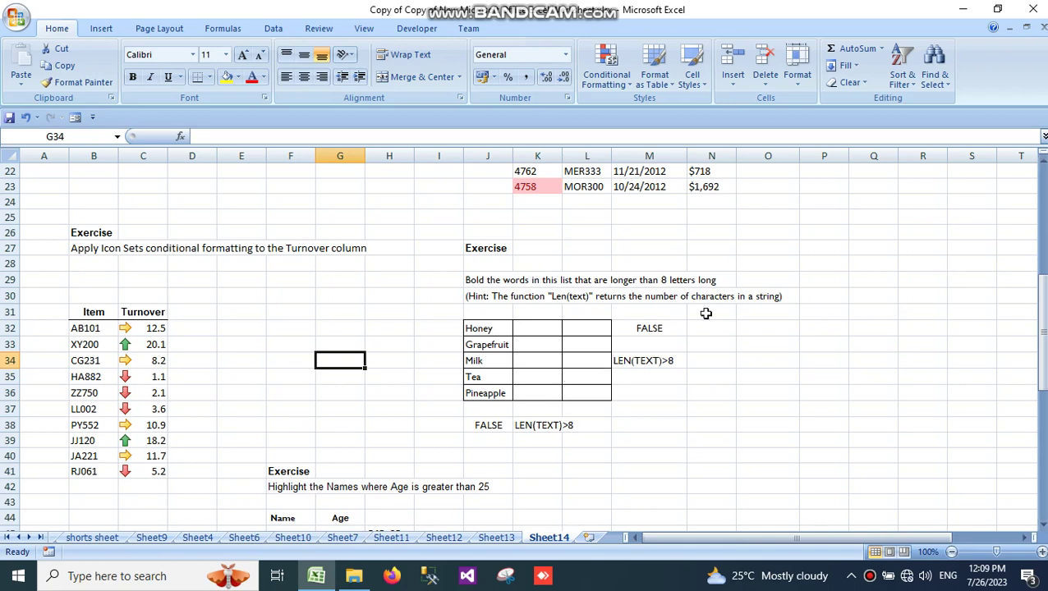
{"action": "left_click", "coordinate": [639, 363]}
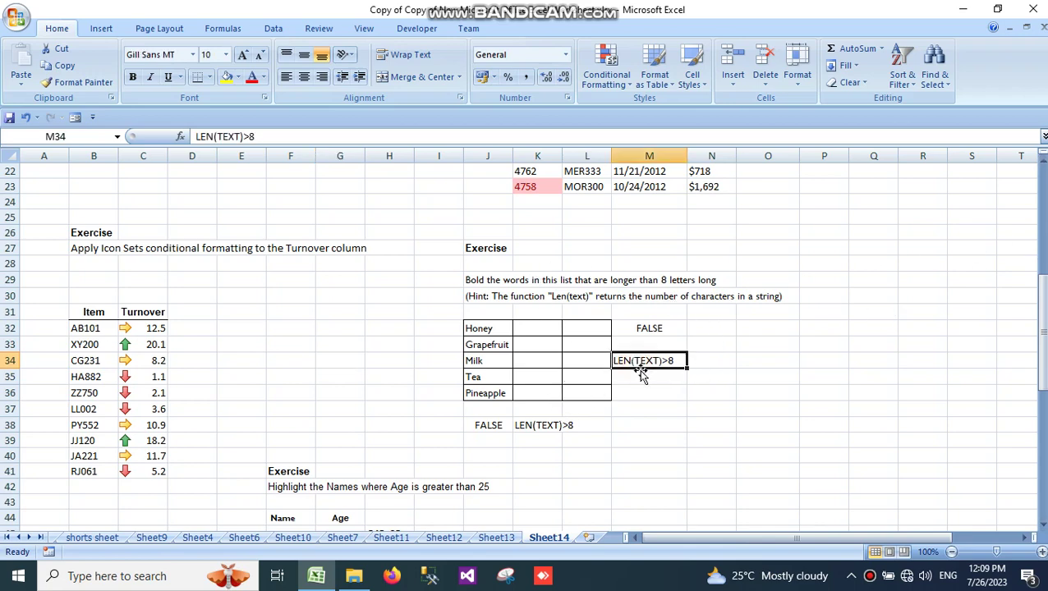
{"action": "left_click", "coordinate": [792, 345]}
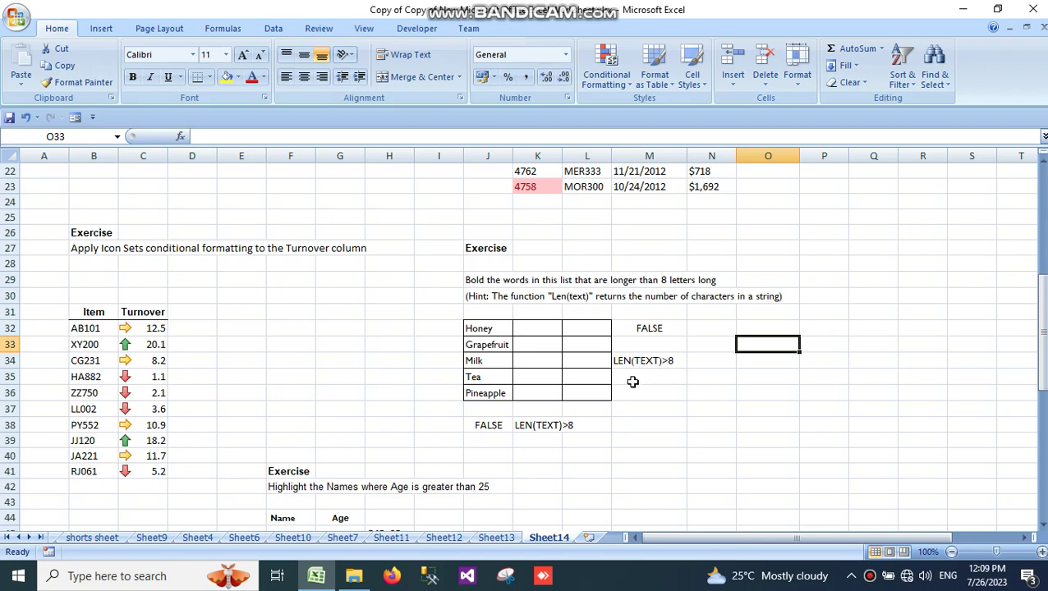
{"action": "left_click", "coordinate": [533, 332]}
{"action": "type", "text": "="}
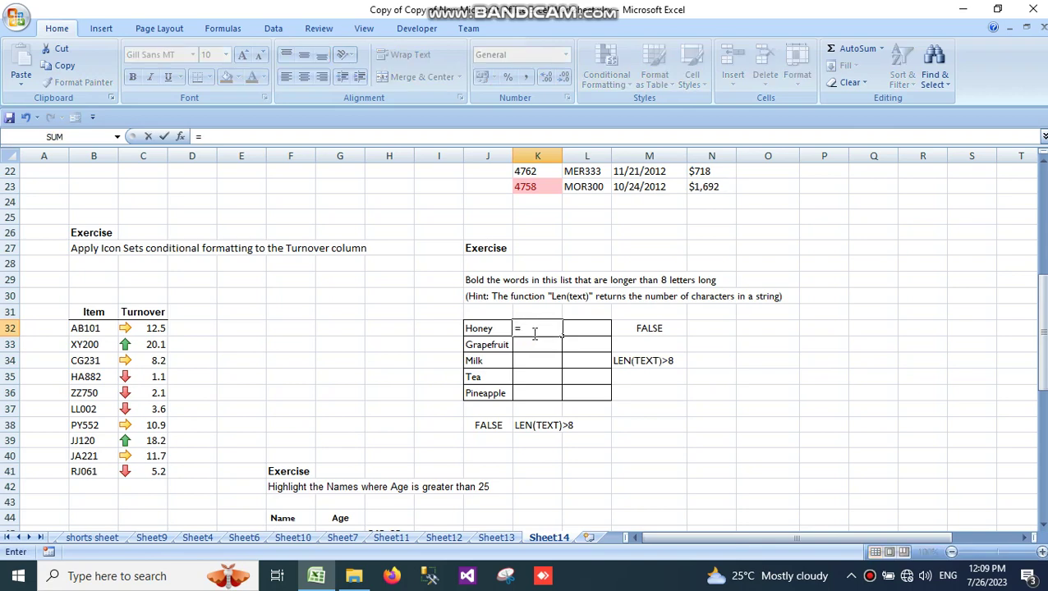
{"action": "type", "text": "len"}
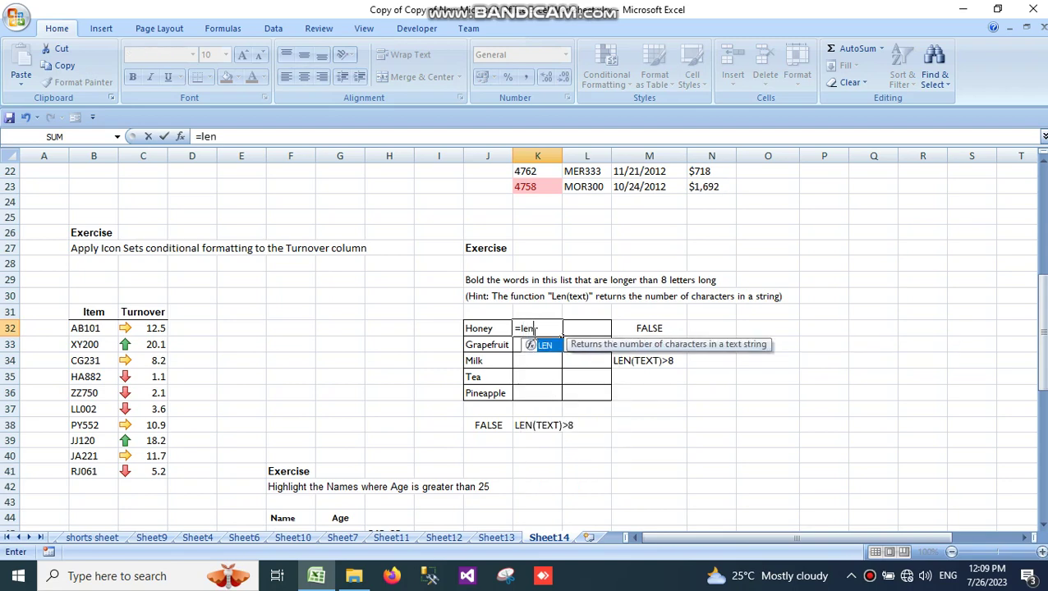
{"action": "double_click", "coordinate": [549, 349]}
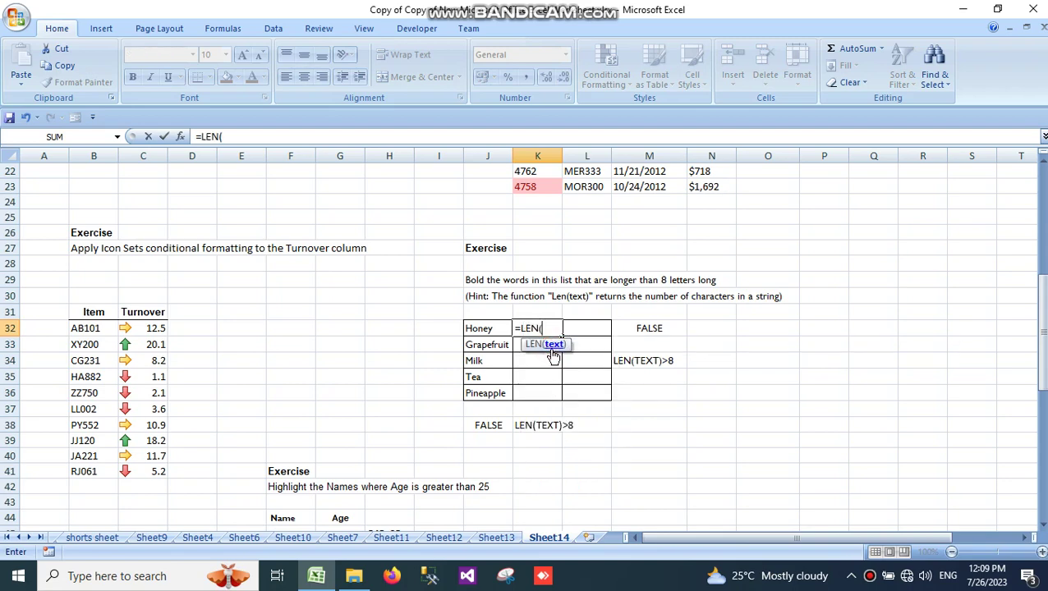
{"action": "left_click", "coordinate": [472, 329]}
{"action": "type", "text": ")>8"}
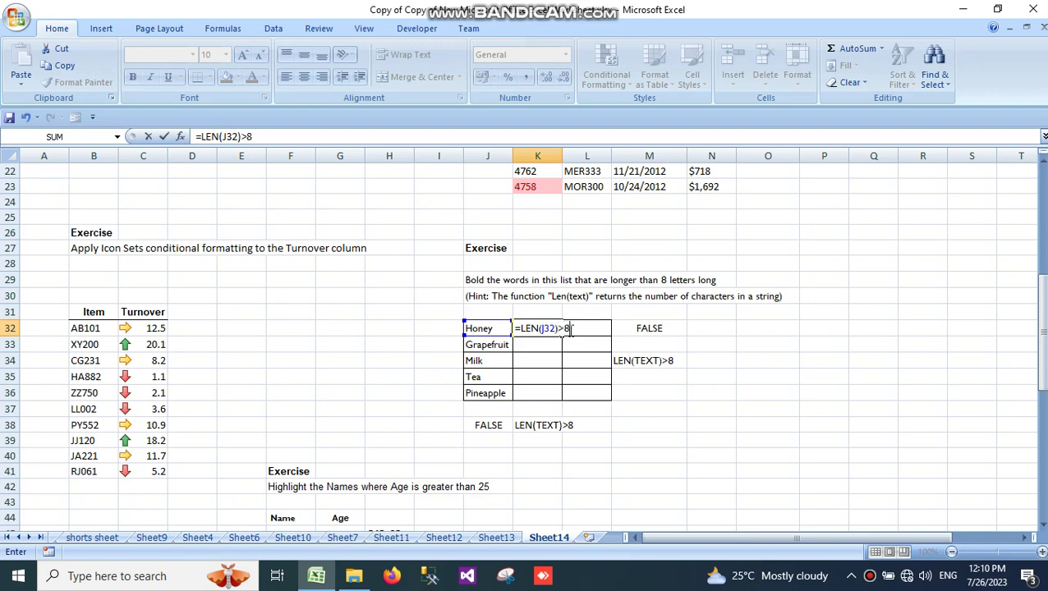
- Copy the full formula text =LEN(J32)>8 from K32 and commit the cell entry
{"action": "left_click_drag", "start_coordinate": [570, 328], "coordinate": [530, 329]}
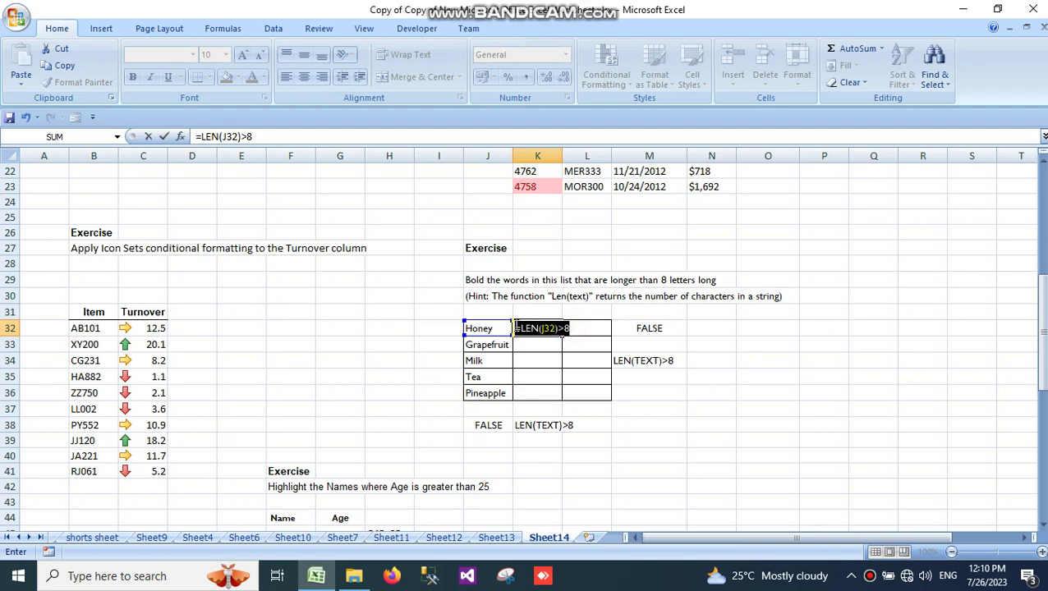
{"action": "right_click", "coordinate": [538, 327]}
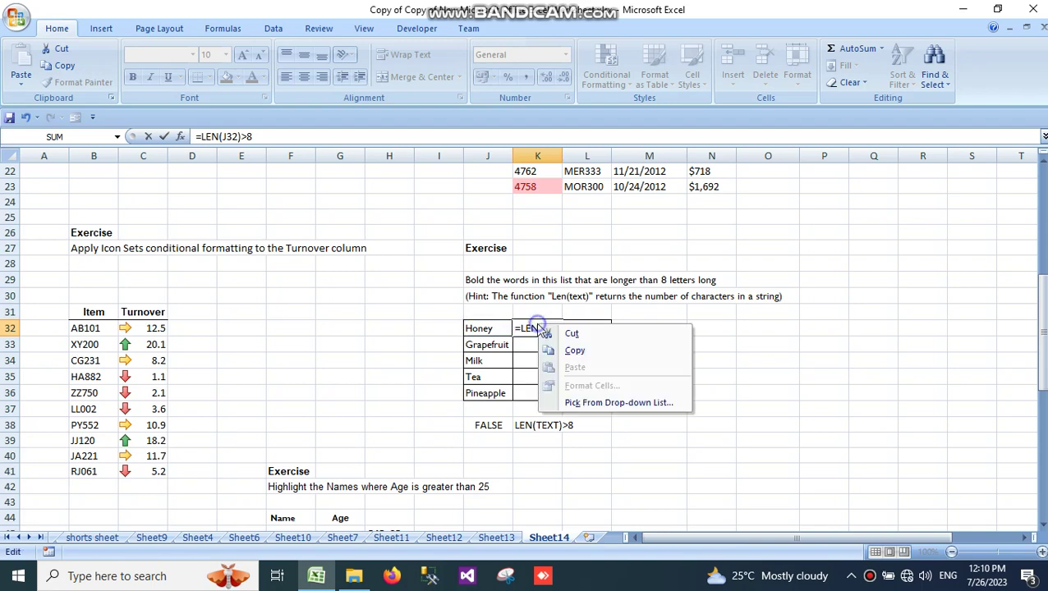
{"action": "left_click", "coordinate": [619, 351]}
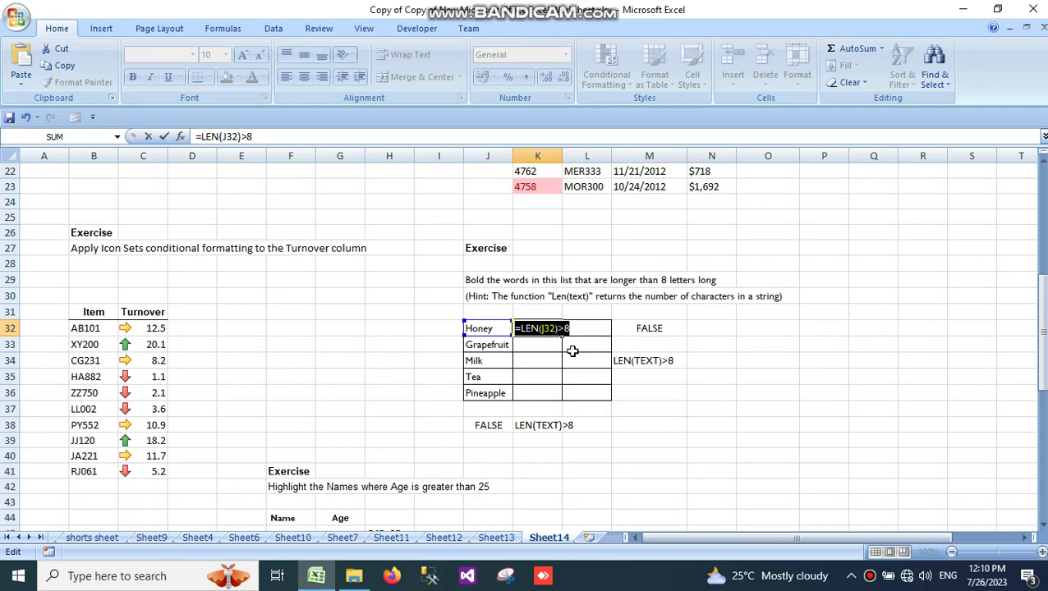
{"action": "key", "text": "Return"}
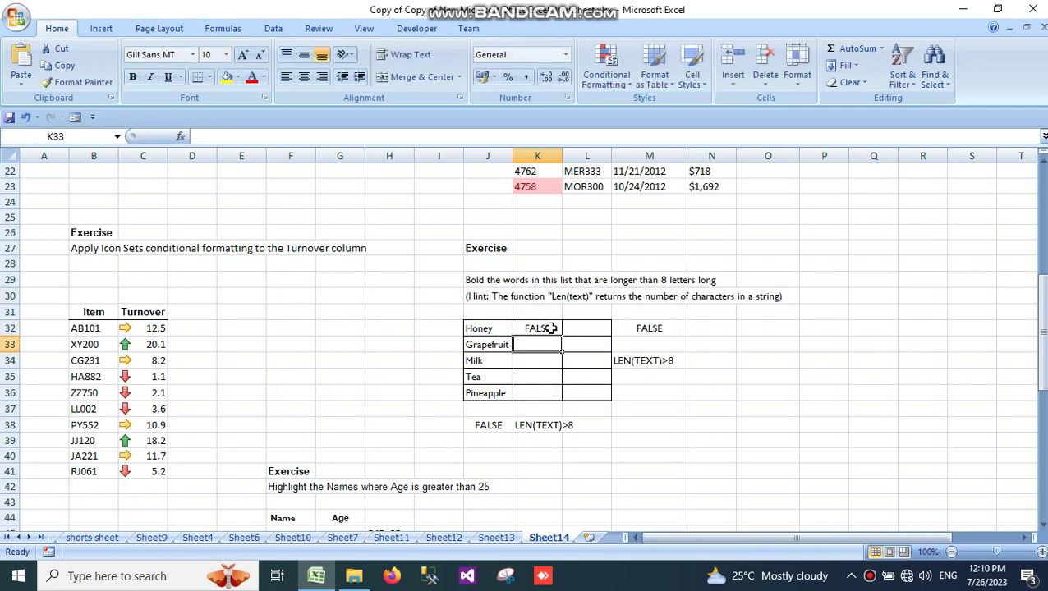
- Fill the word-length formula from K32 down to K36 for the remaining words in the list
{"action": "left_click", "coordinate": [552, 329]}
{"action": "left_click_drag", "start_coordinate": [562, 334], "coordinate": [563, 403]}
{"action": "left_click", "coordinate": [873, 424]}
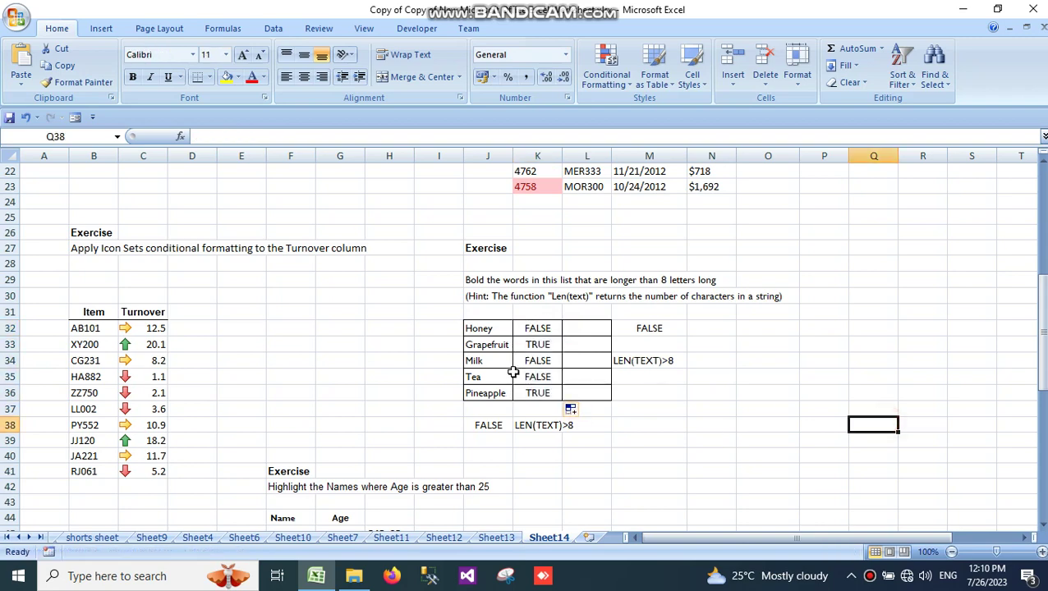
{"action": "left_click", "coordinate": [542, 348]}
{"action": "left_click", "coordinate": [539, 394]}
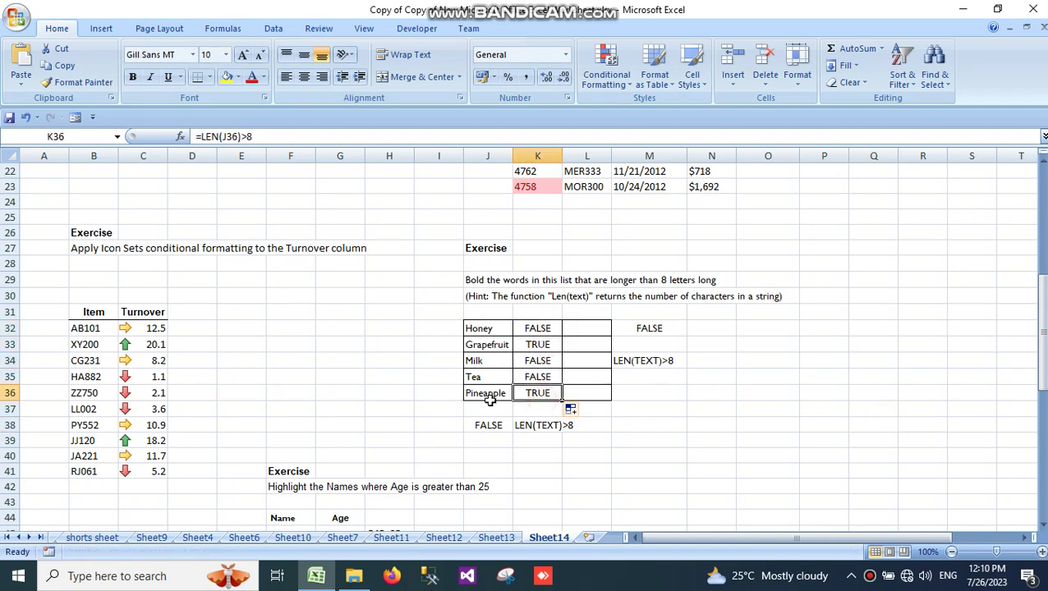
{"action": "left_click", "coordinate": [901, 324]}
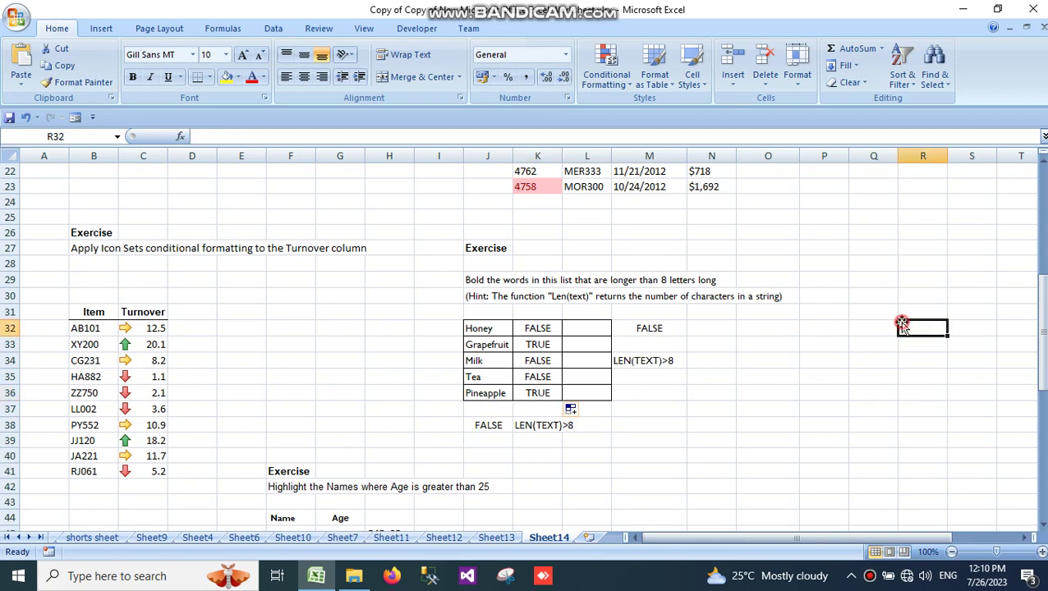
- Start a formula-based conditional formatting rule for the words in J32:J36 with the formula =LEN(J32)>8
{"action": "left_click", "coordinate": [493, 327]}
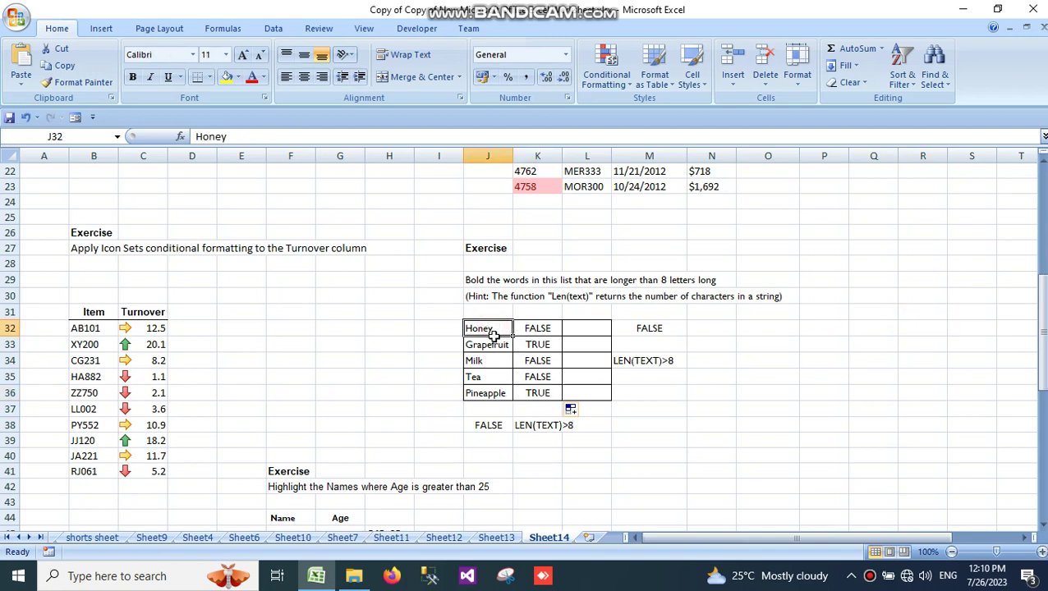
{"action": "left_click_drag", "start_coordinate": [495, 333], "coordinate": [497, 394]}
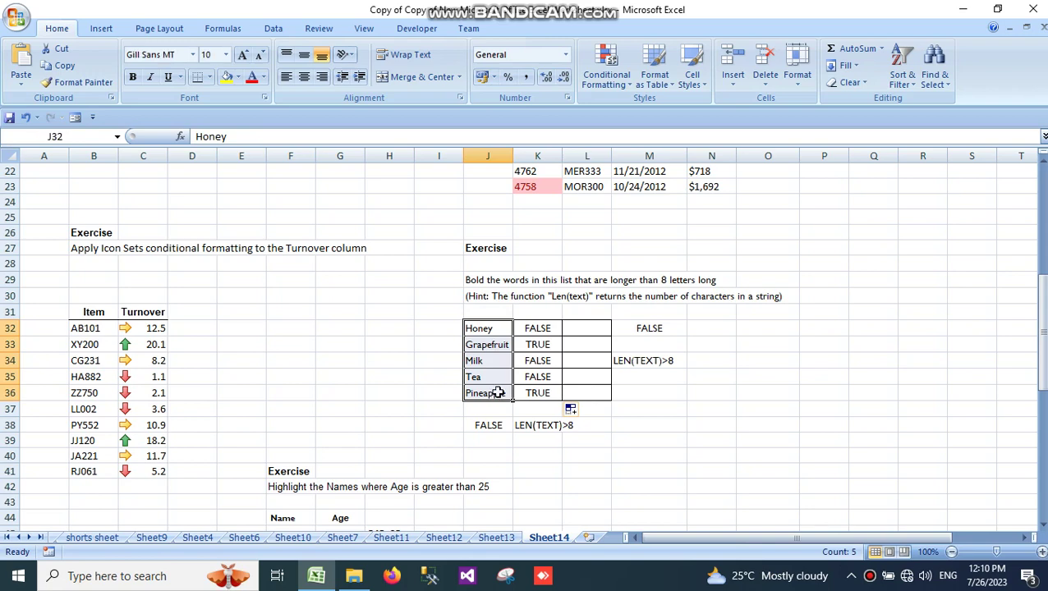
{"action": "left_click", "coordinate": [606, 74]}
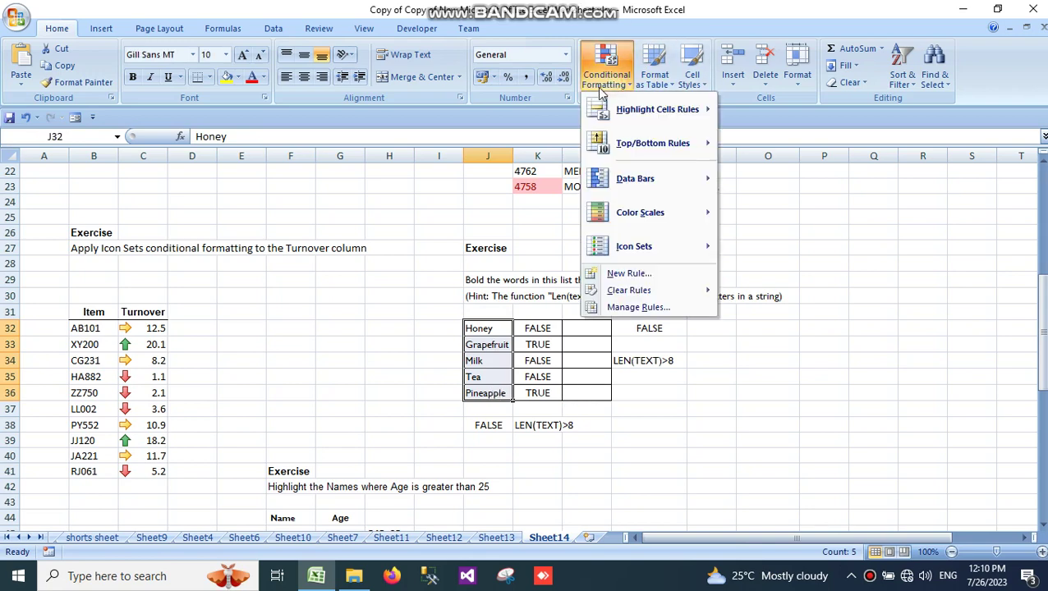
{"action": "left_click", "coordinate": [632, 275]}
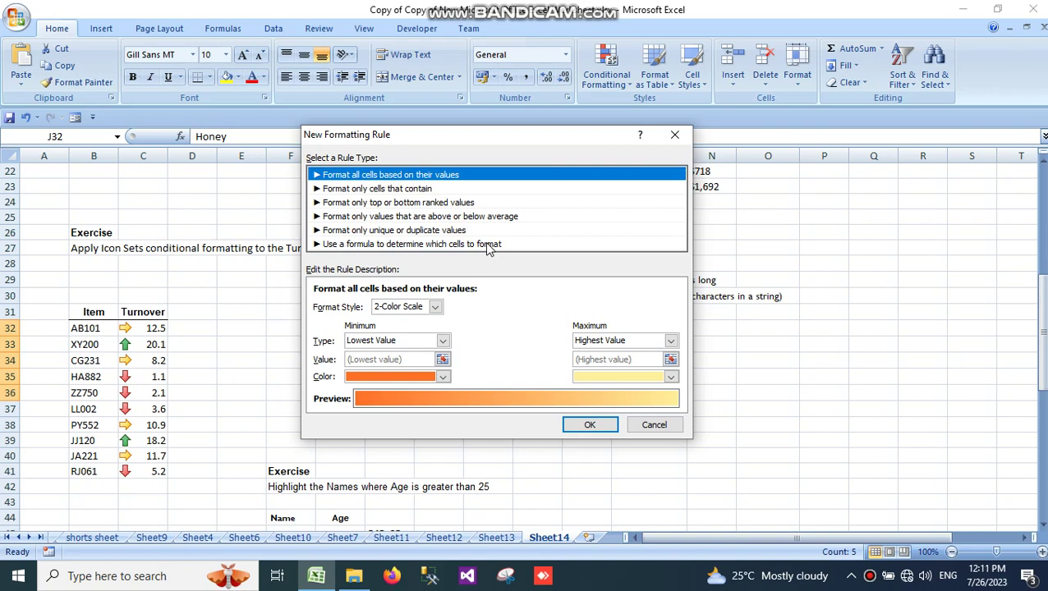
{"action": "left_click", "coordinate": [361, 245]}
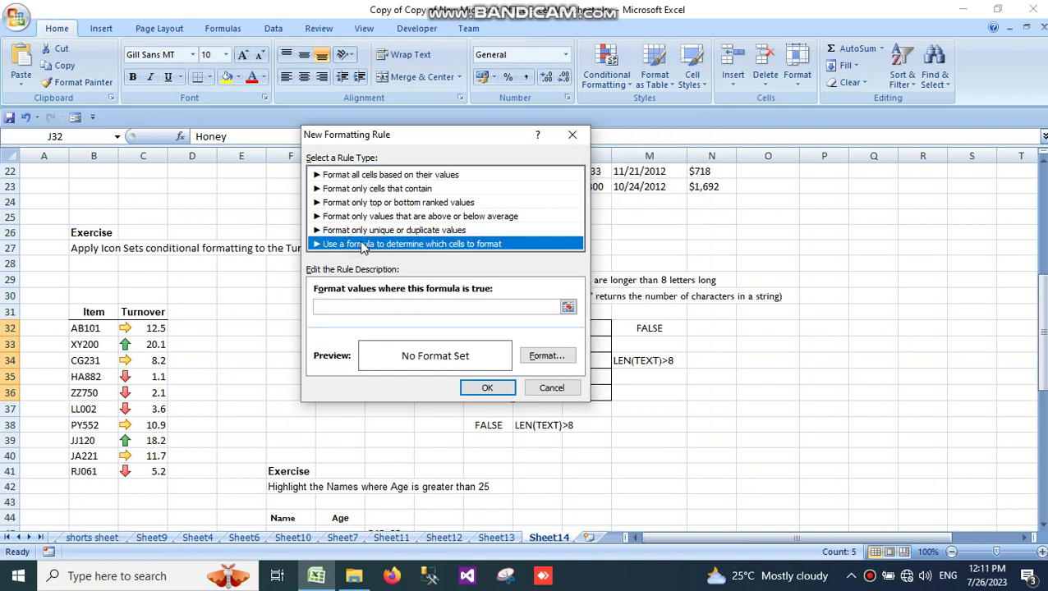
{"action": "left_click", "coordinate": [326, 307]}
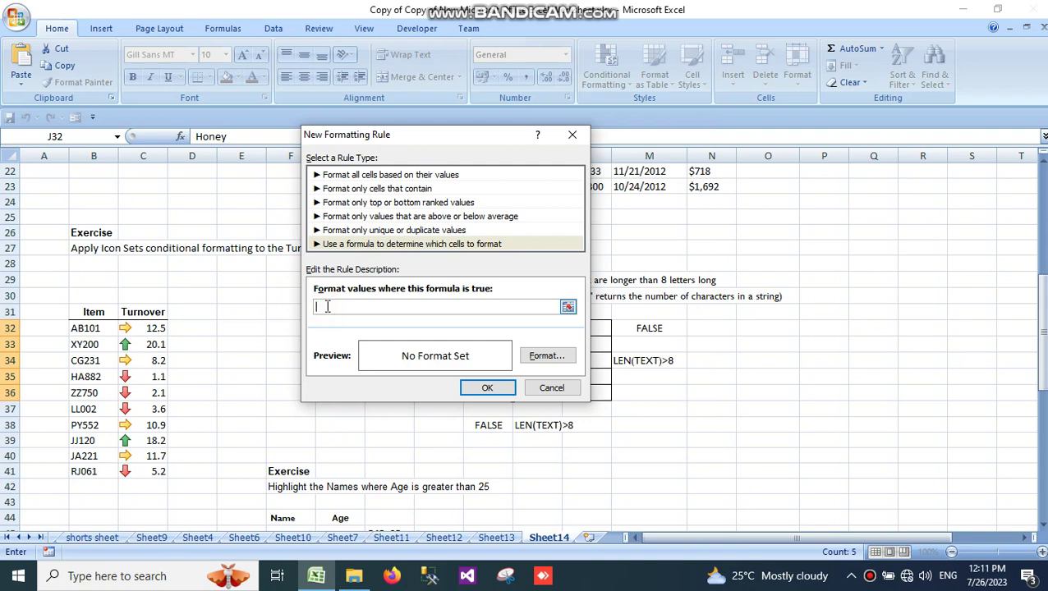
{"action": "right_click", "coordinate": [327, 306]}
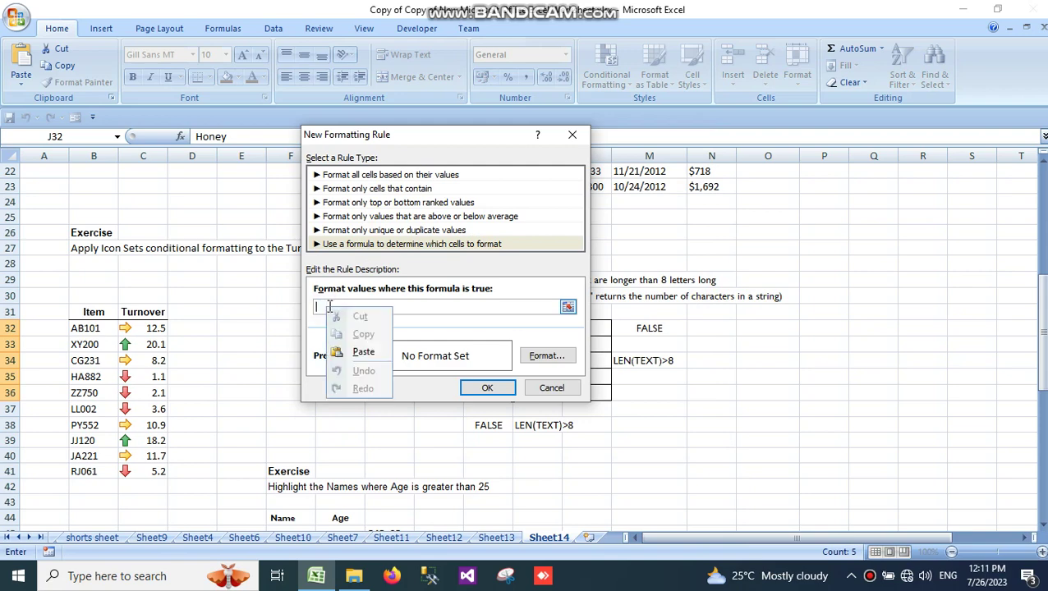
{"action": "left_click", "coordinate": [362, 352]}
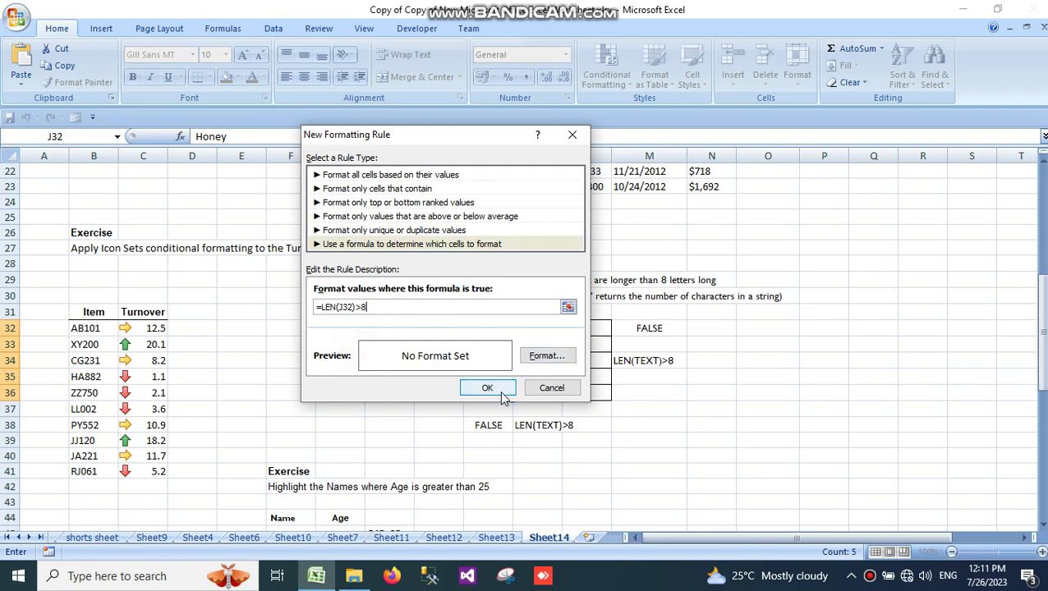
- Set the rule's font to bold italic in dark teal, apply the rule to the word list and deselect the range
{"action": "left_click", "coordinate": [536, 355]}
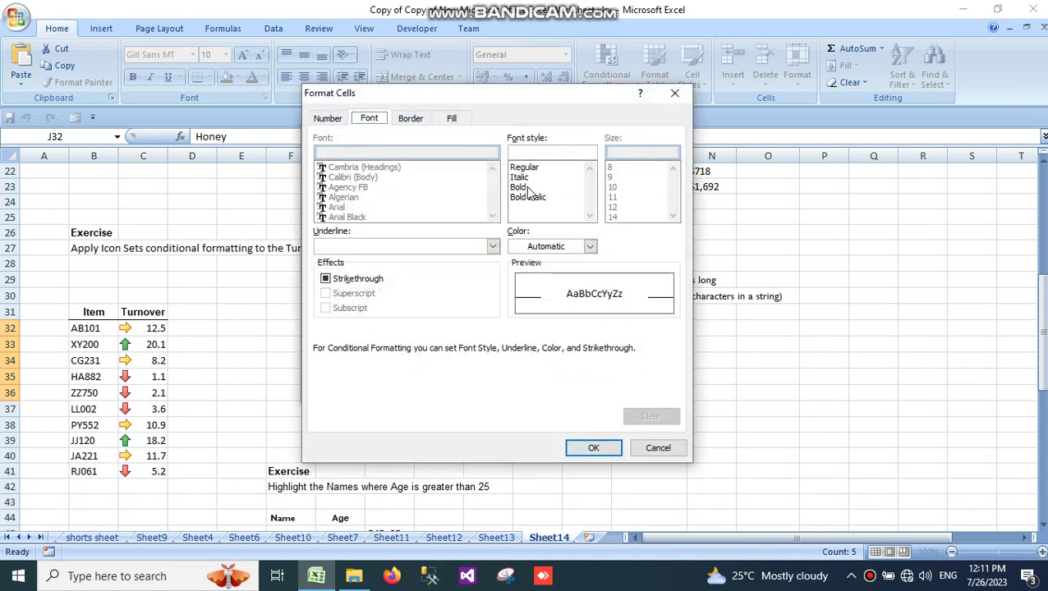
{"action": "left_click", "coordinate": [527, 199]}
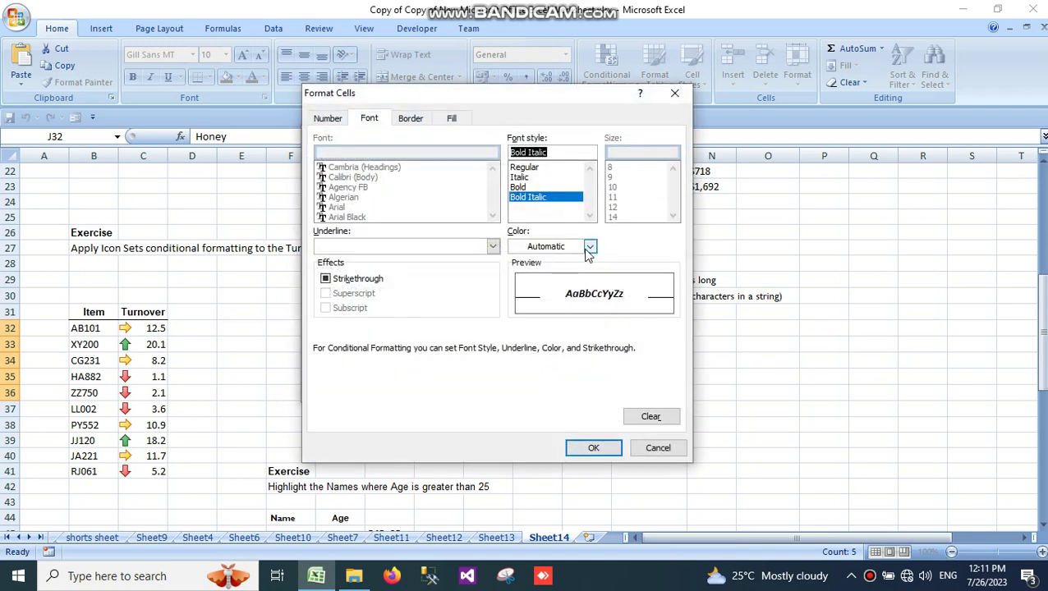
{"action": "left_click", "coordinate": [590, 247]}
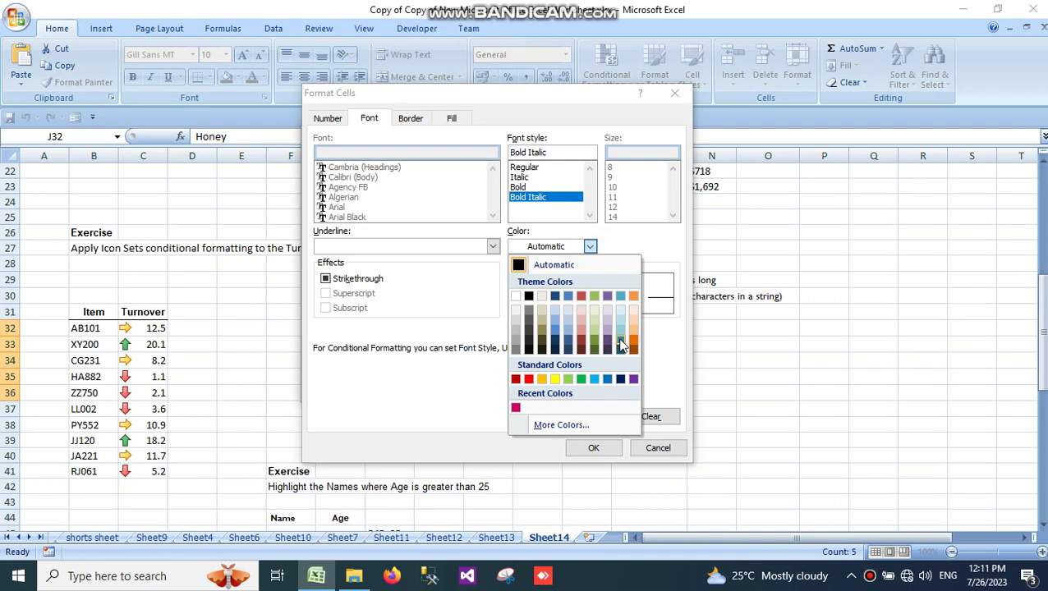
{"action": "left_click", "coordinate": [620, 340]}
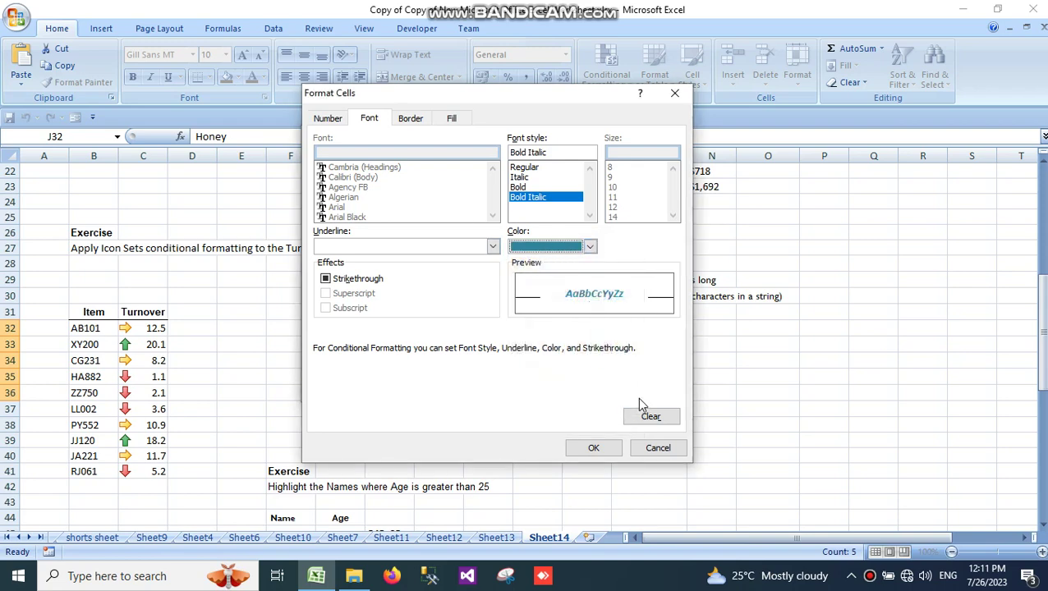
{"action": "left_click", "coordinate": [588, 449]}
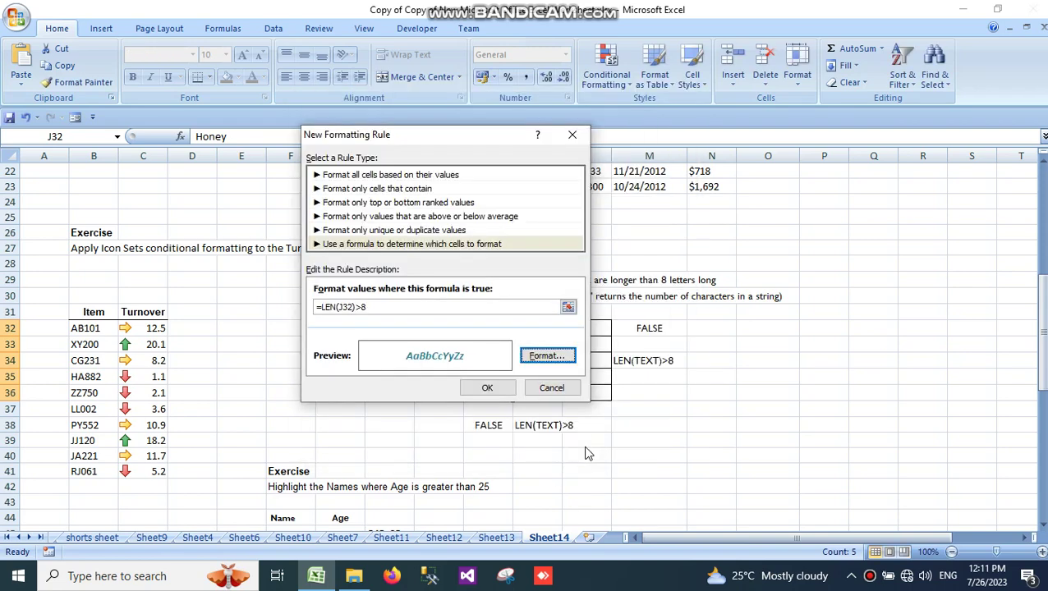
{"action": "left_click", "coordinate": [496, 392]}
{"action": "left_click", "coordinate": [678, 375]}
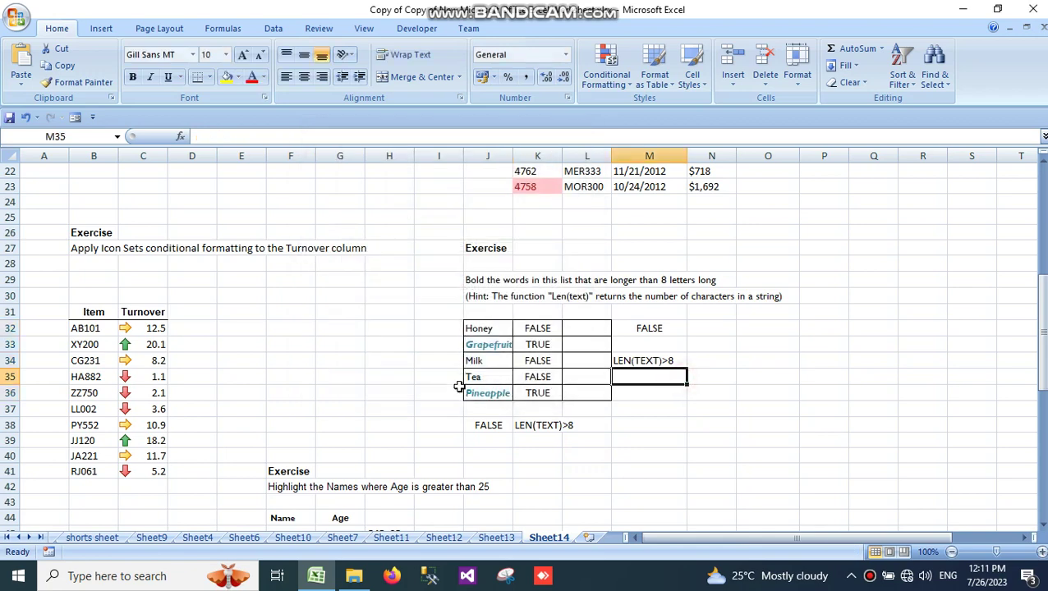
- Examine the formatting of the words in J33 and J36 and browse the available Highlight Cells Rules for conditional formatting
{"action": "left_click", "coordinate": [488, 346]}
{"action": "left_click", "coordinate": [494, 393]}
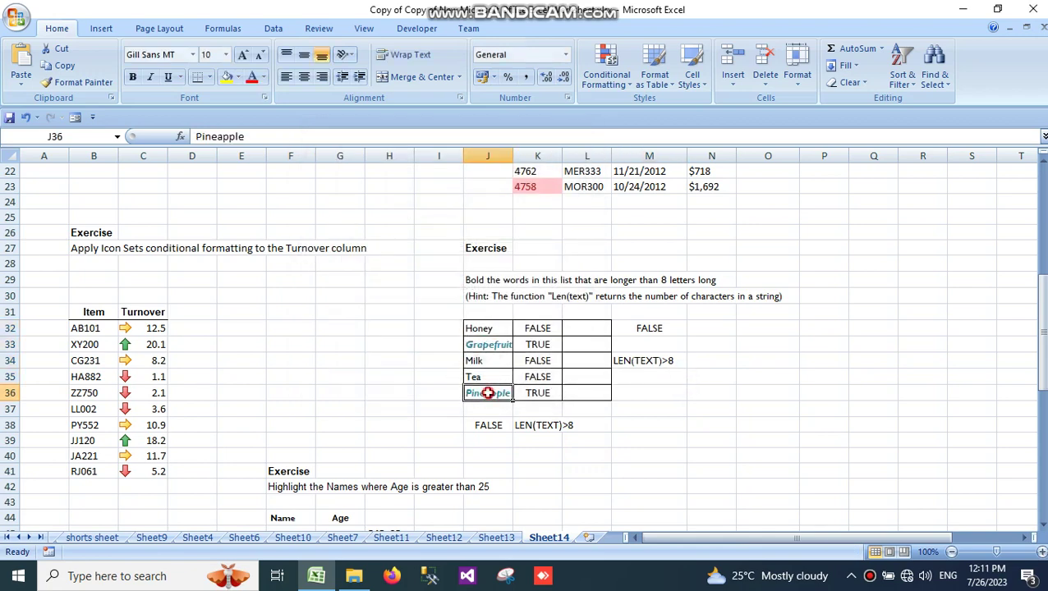
{"action": "left_click", "coordinate": [478, 344]}
{"action": "left_click", "coordinate": [497, 395]}
{"action": "left_click", "coordinate": [500, 346]}
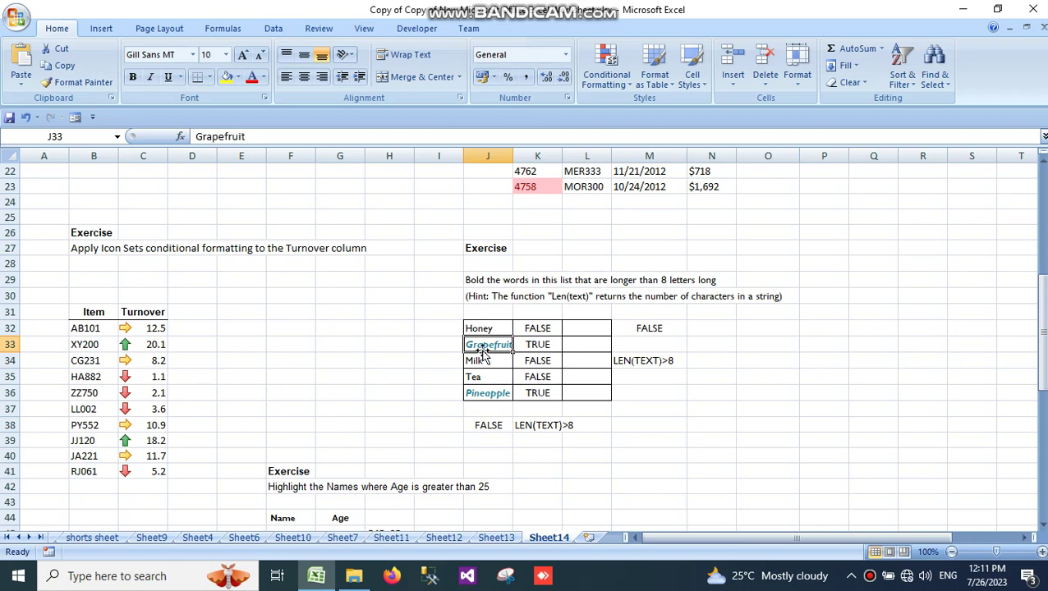
{"action": "left_click", "coordinate": [740, 460]}
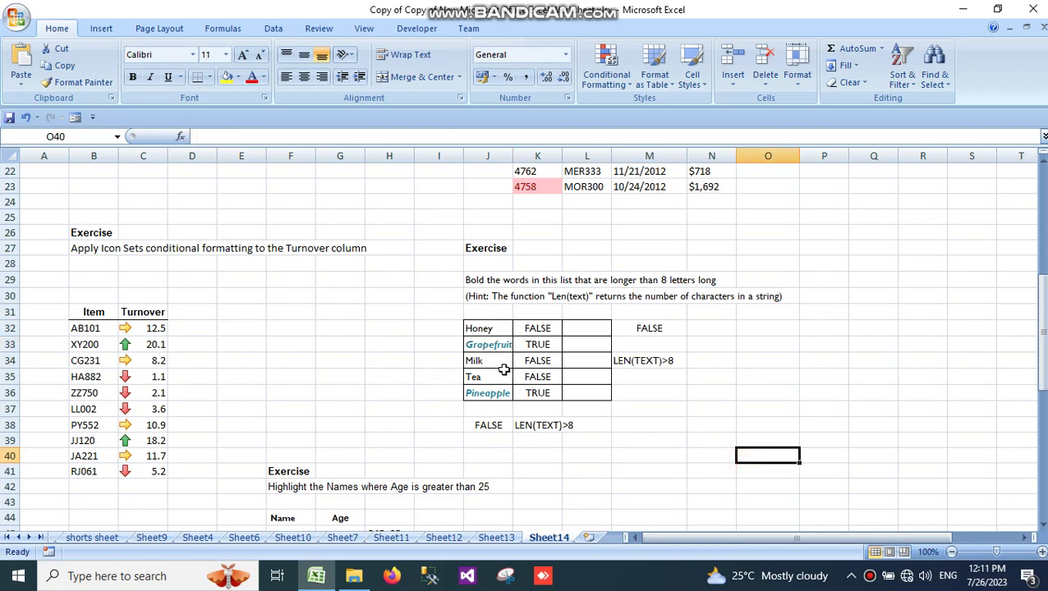
{"action": "left_click", "coordinate": [617, 87]}
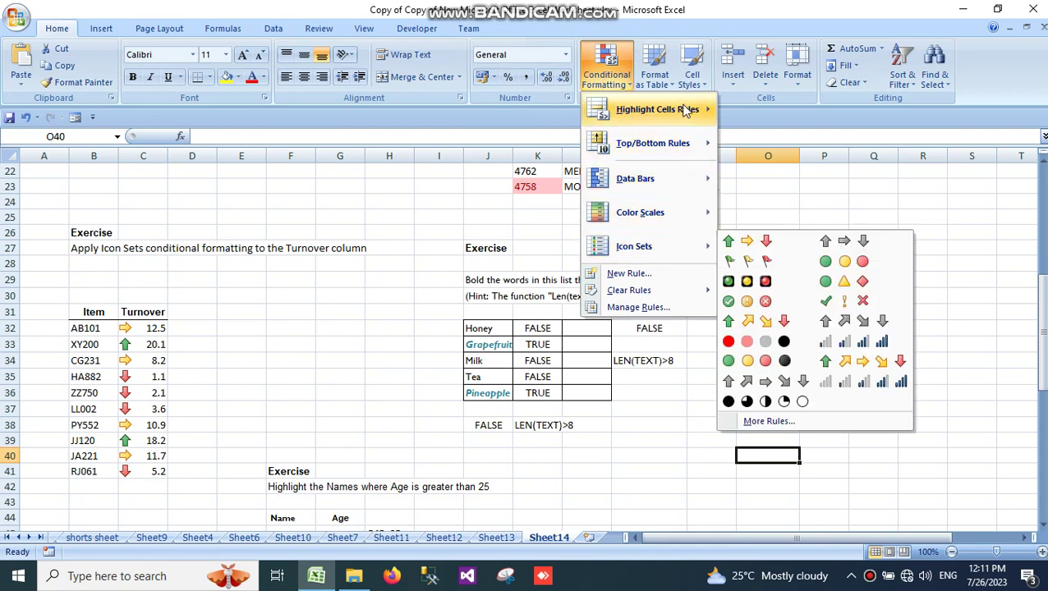
{"action": "mouse_move", "coordinate": [684, 111]}
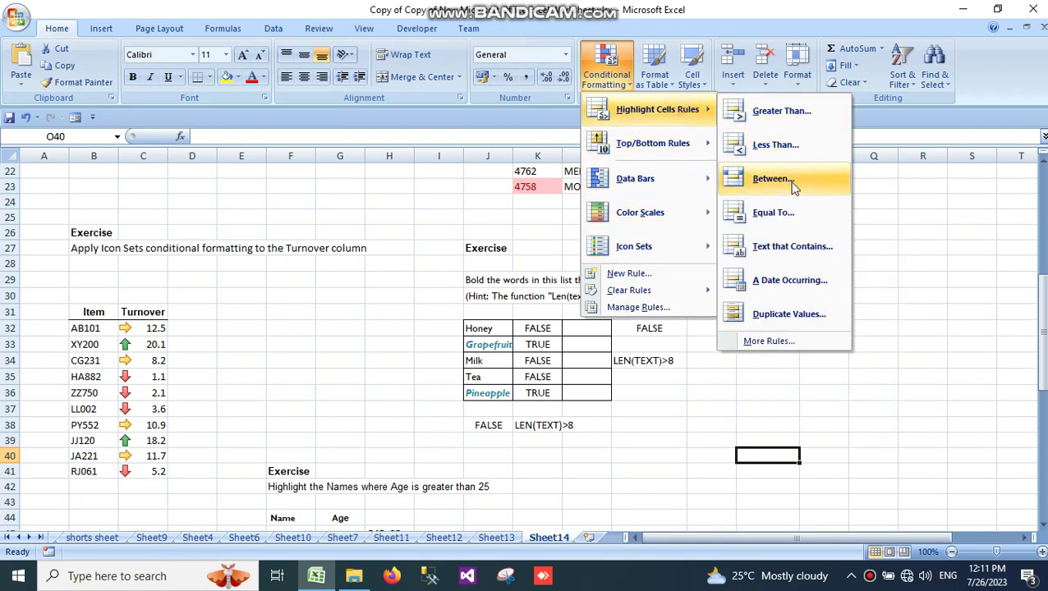
{"action": "left_click", "coordinate": [885, 404]}
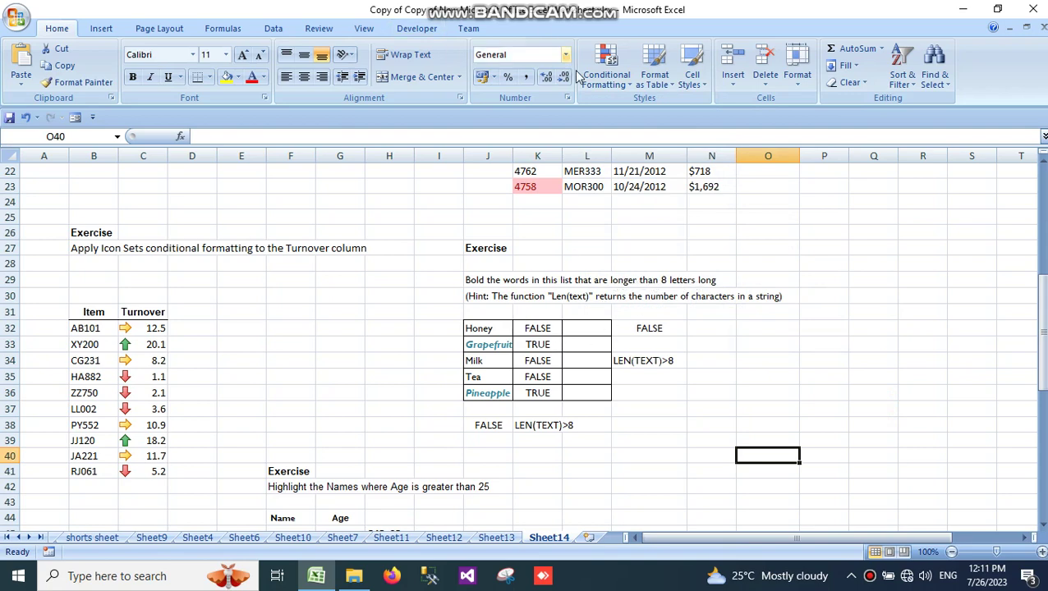
{"action": "left_click", "coordinate": [606, 66]}
{"action": "mouse_move", "coordinate": [698, 109]}
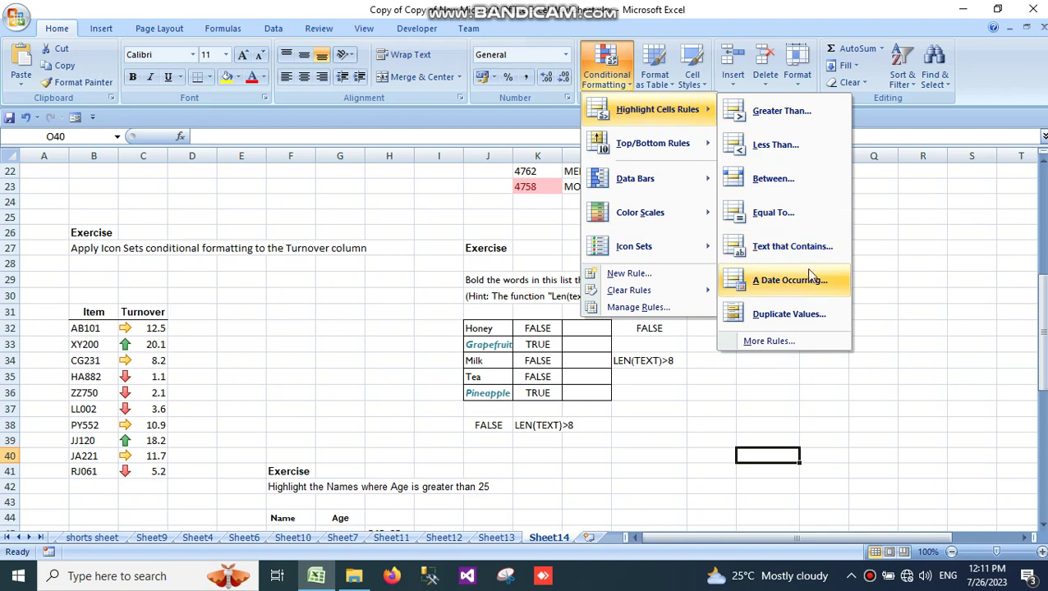
{"action": "left_click", "coordinate": [917, 238]}
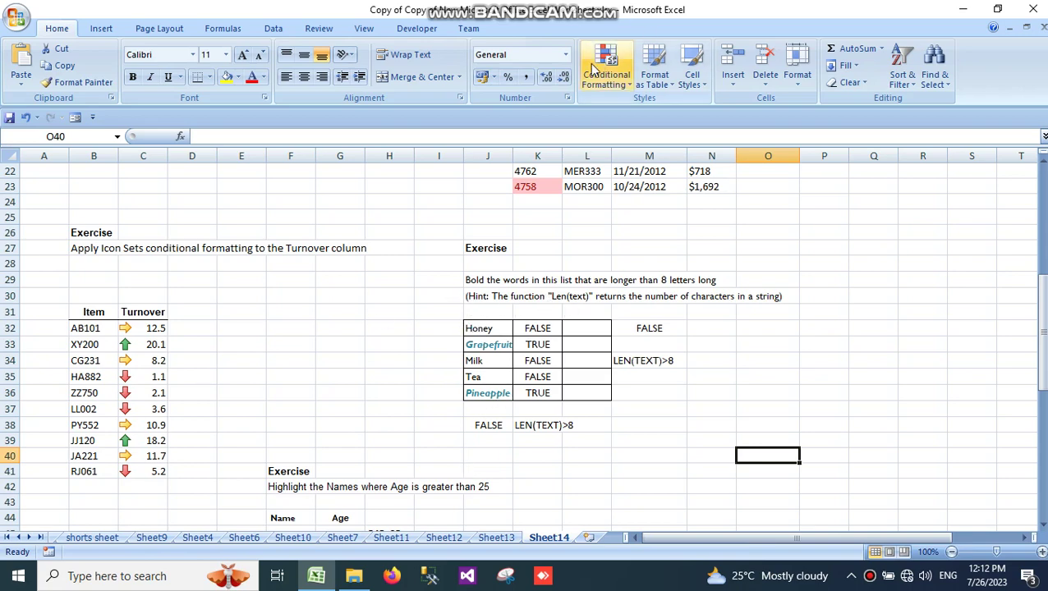
- Replace the text in H45, beside the first age, with the formula =G45>25 to test whether the age exceeds 25
{"action": "scroll", "coordinate": [752, 208], "scroll_direction": "down", "scroll_amount": 2}
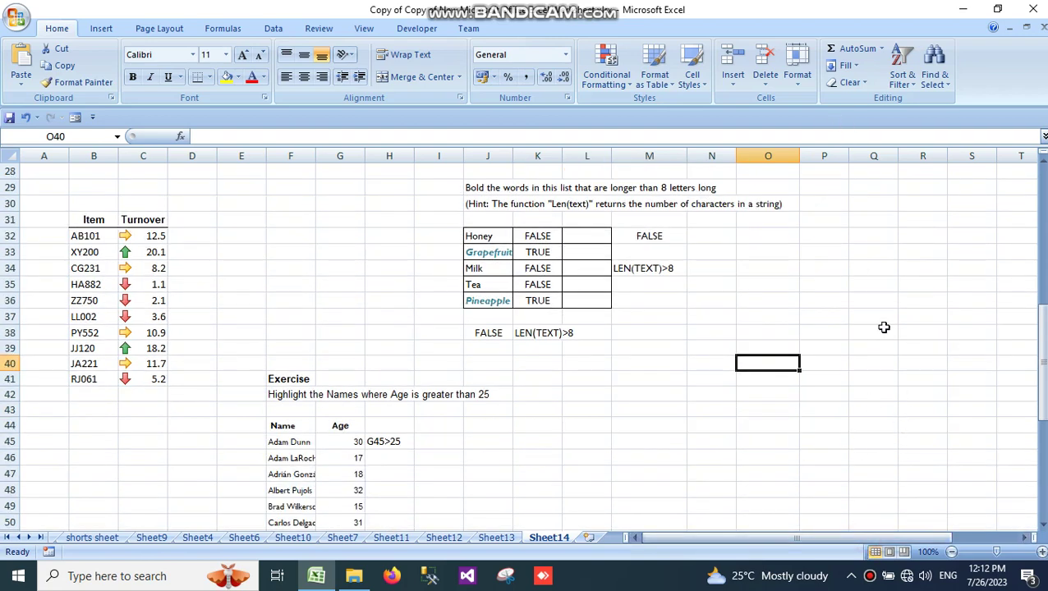
{"action": "scroll", "coordinate": [884, 328], "scroll_direction": "down", "scroll_amount": 2}
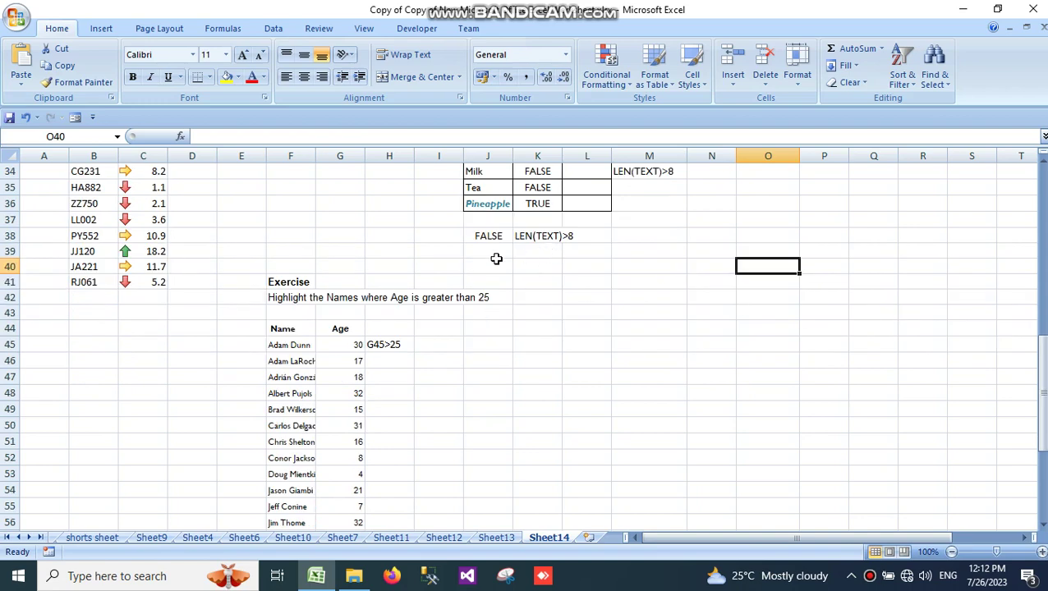
{"action": "scroll", "coordinate": [496, 258], "scroll_direction": "down", "scroll_amount": 3}
{"action": "scroll", "coordinate": [435, 233], "scroll_direction": "up", "scroll_amount": 2}
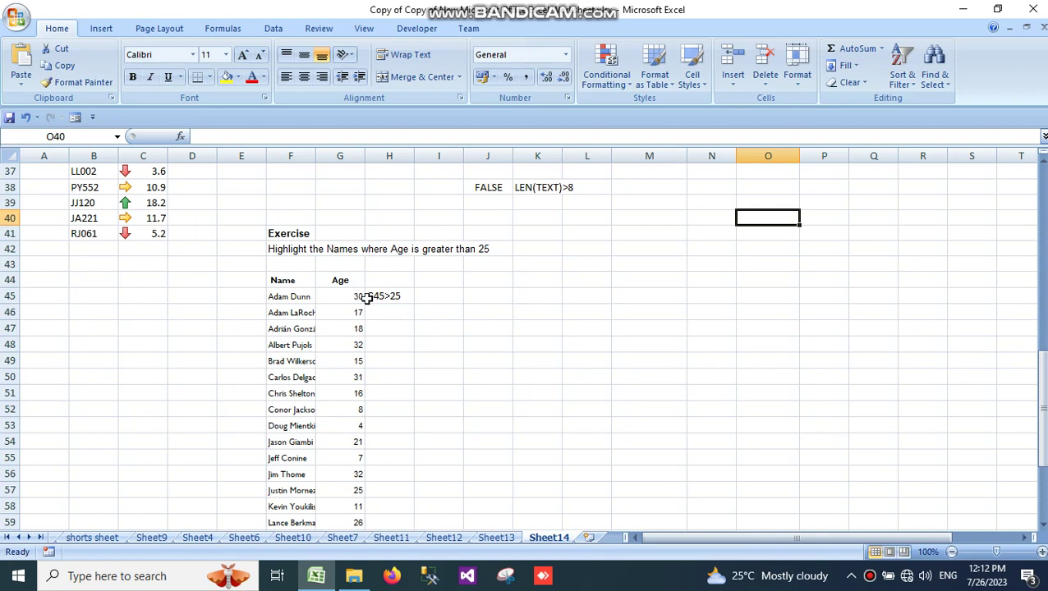
{"action": "left_click", "coordinate": [402, 295]}
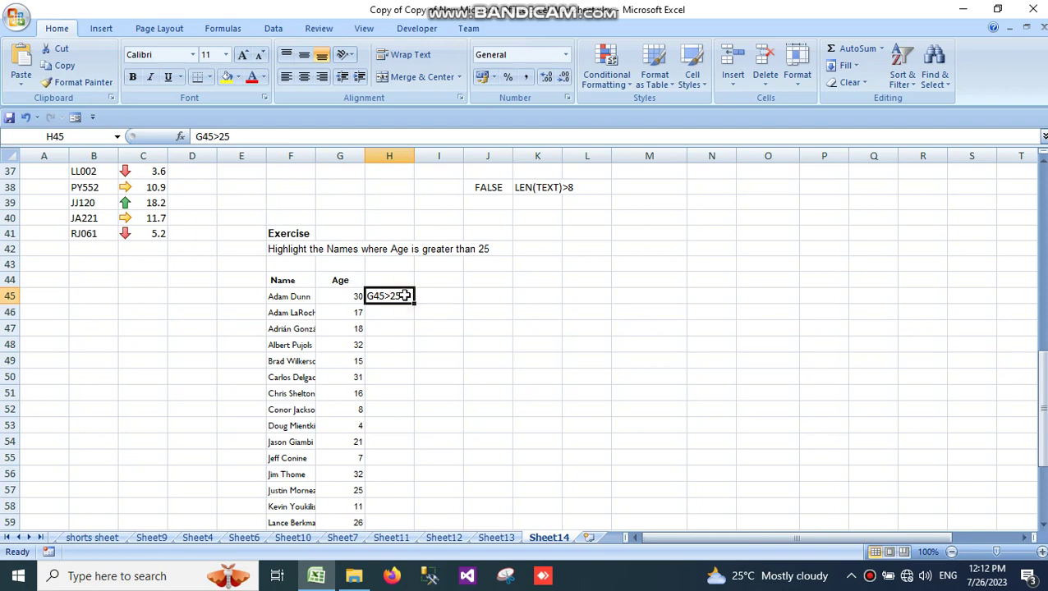
{"action": "key", "text": "BackSpace"}
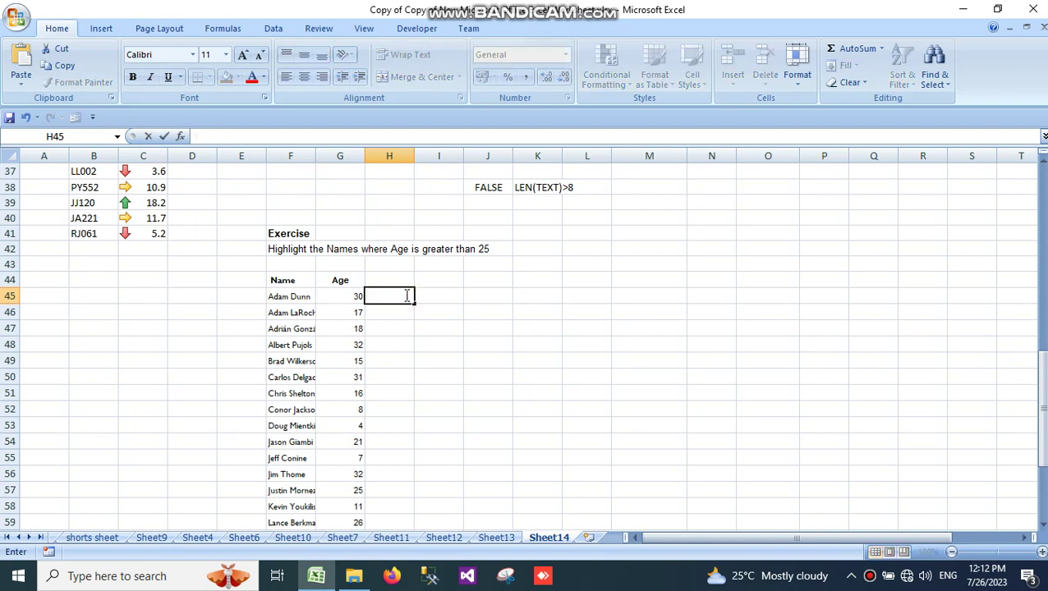
{"action": "type", "text": "="}
{"action": "scroll", "coordinate": [540, 187], "scroll_direction": "up", "scroll_amount": 2}
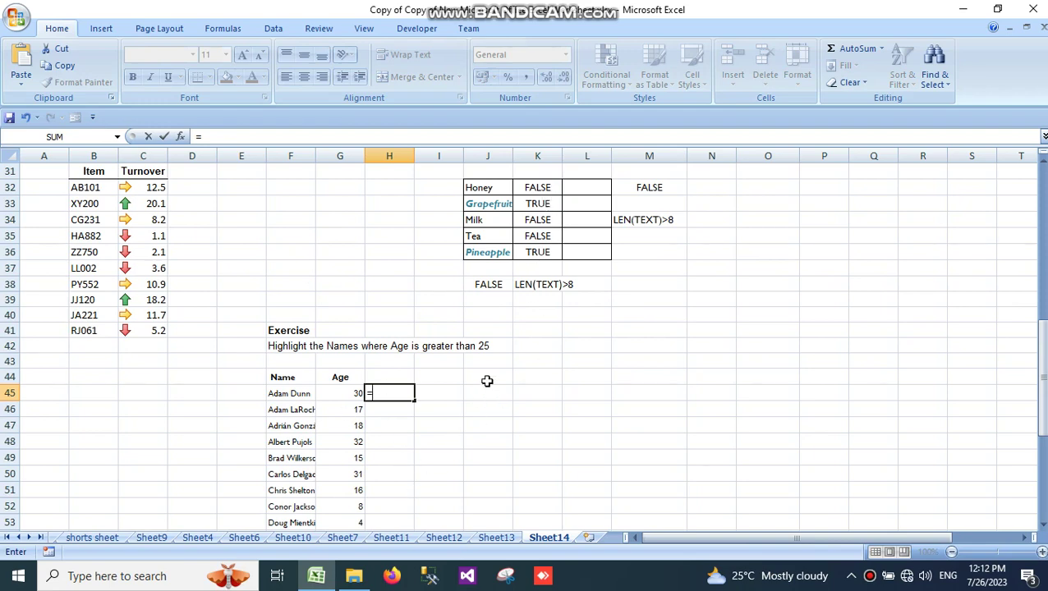
{"action": "scroll", "coordinate": [485, 381], "scroll_direction": "down", "scroll_amount": 1}
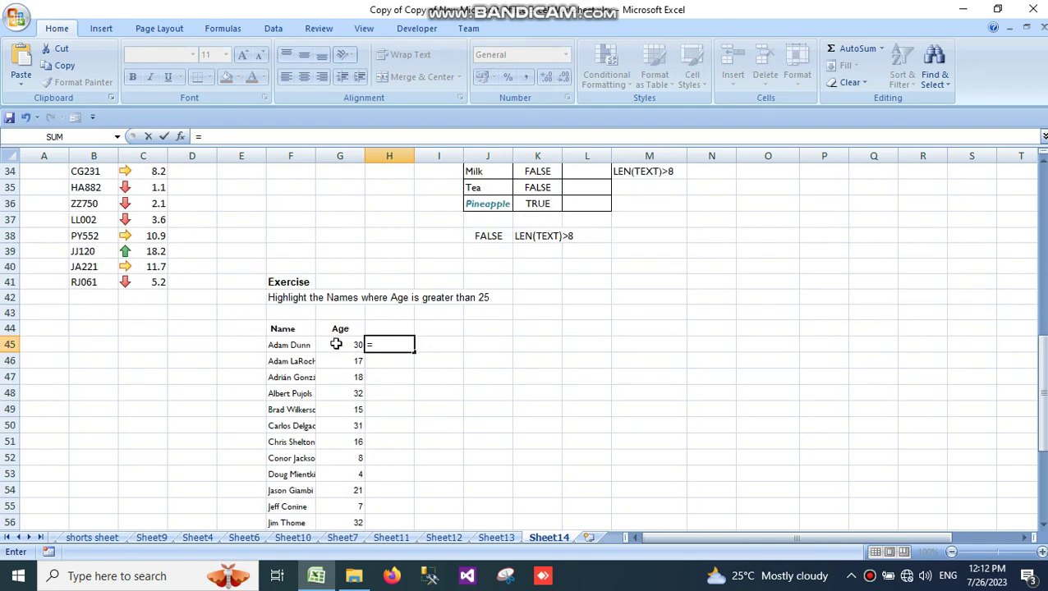
{"action": "left_click", "coordinate": [336, 345]}
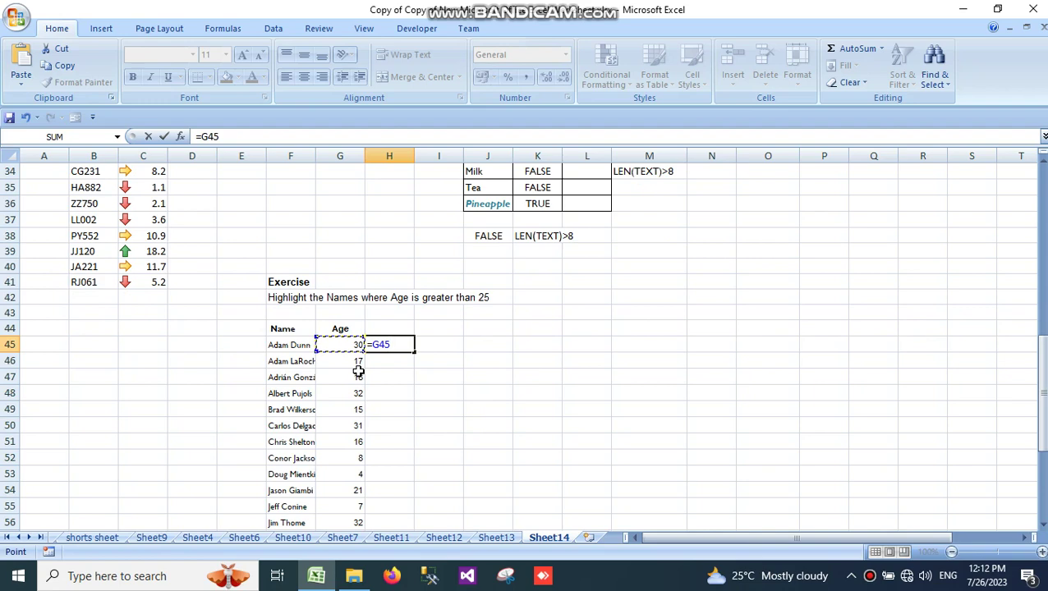
{"action": "type", "text": ">25"}
{"action": "key", "text": "Return"}
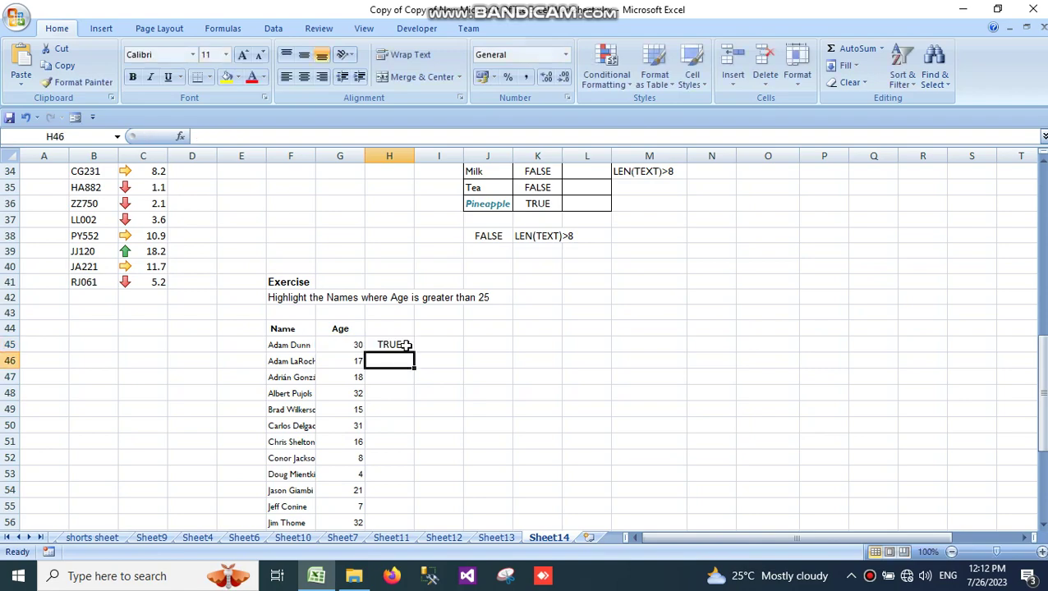